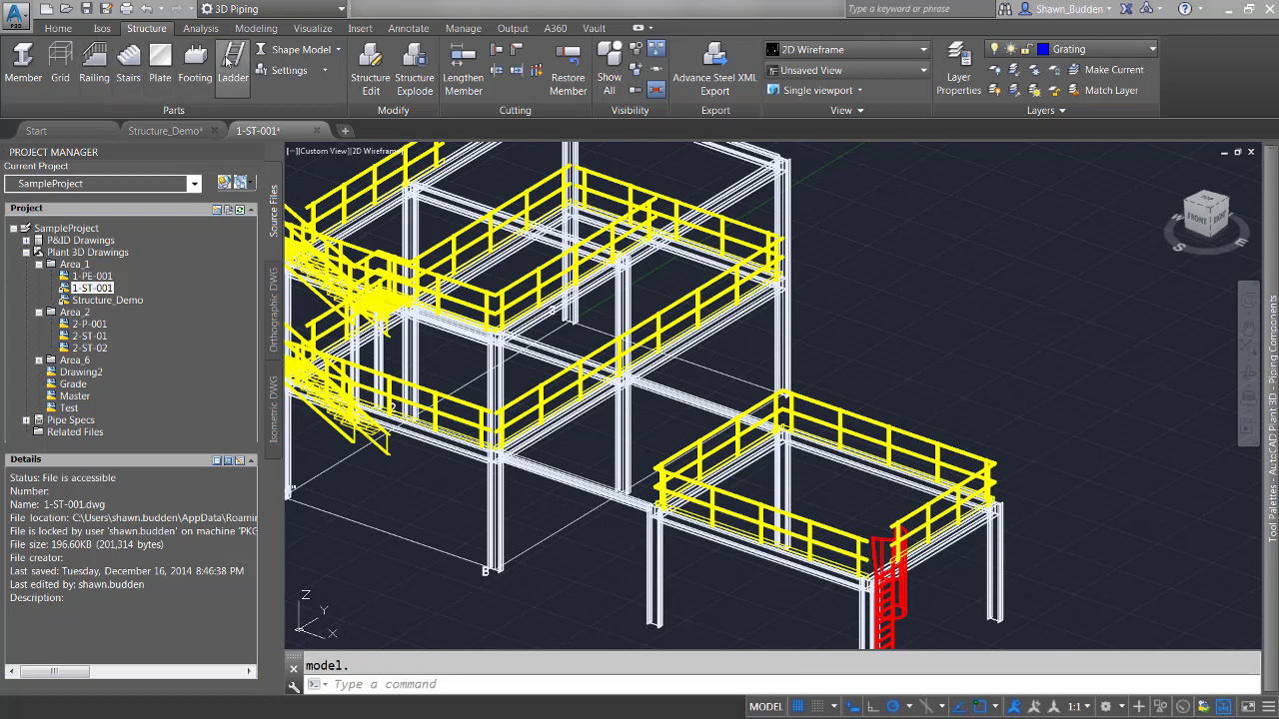
- Open the structure Settings list and show the Shape Model display choices: line, symbol, outline and shape model
left_click(290, 70)
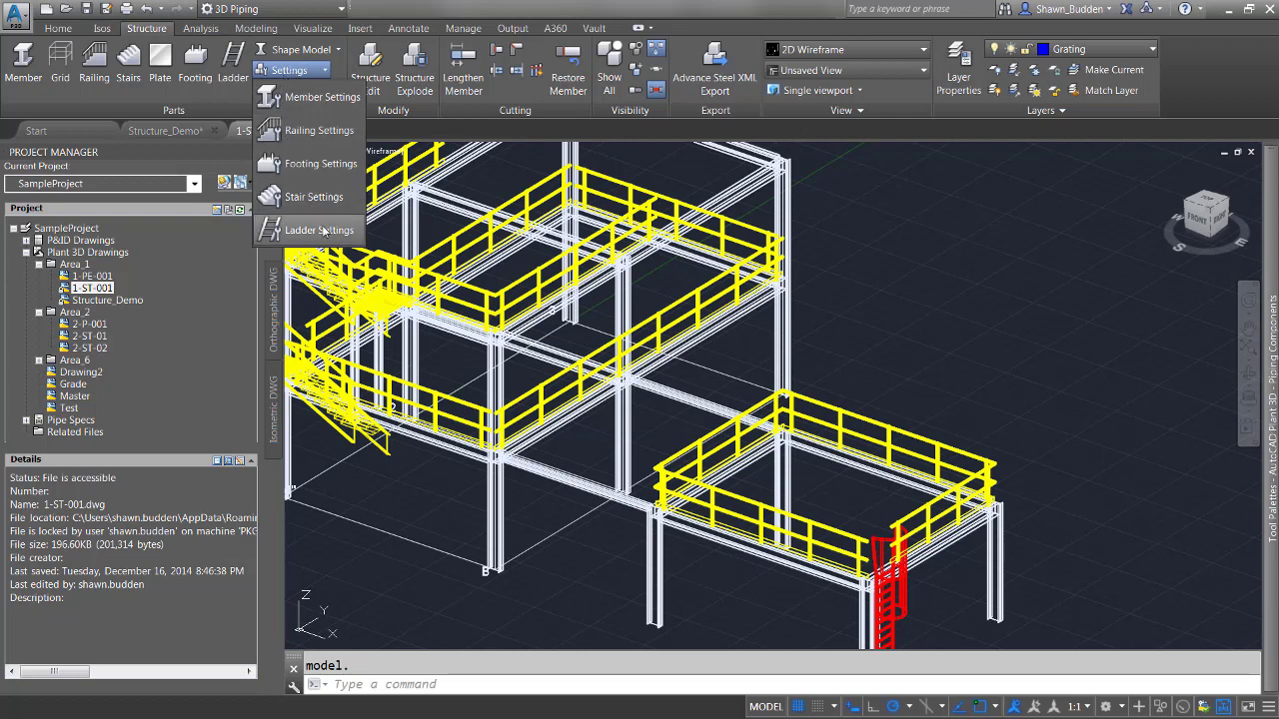
left_click(281, 55)
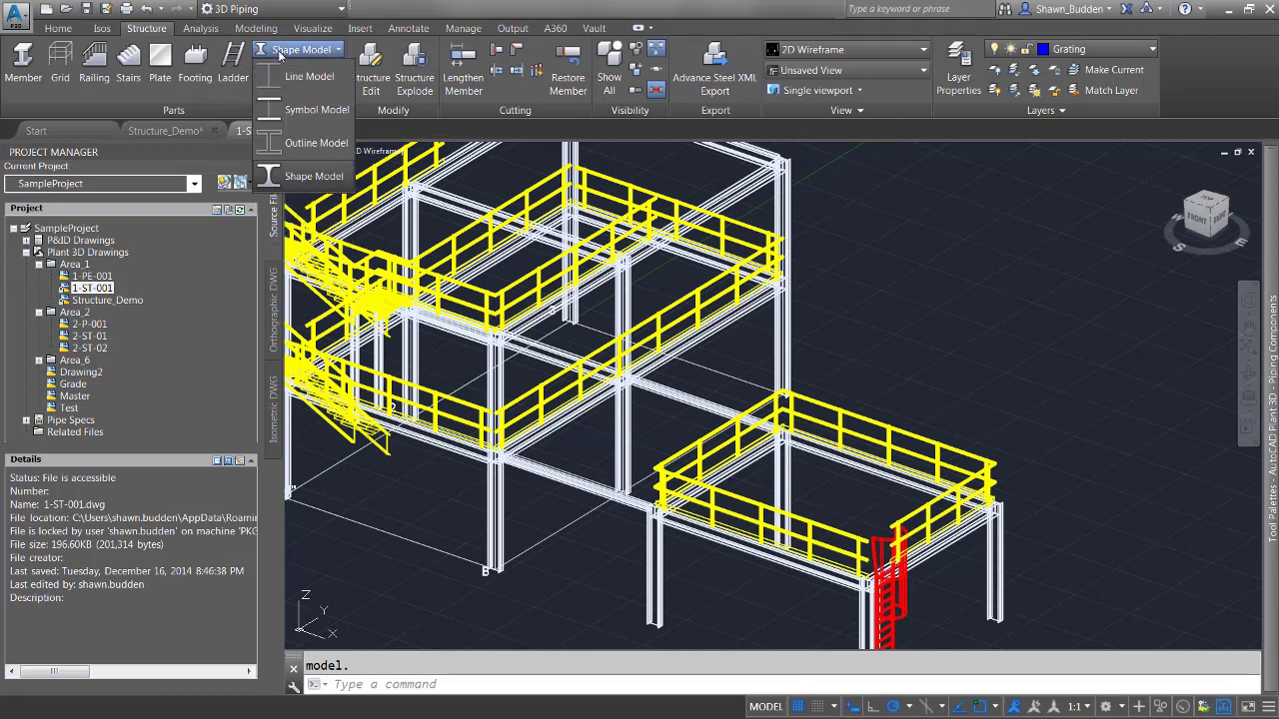
left_click(162, 60)
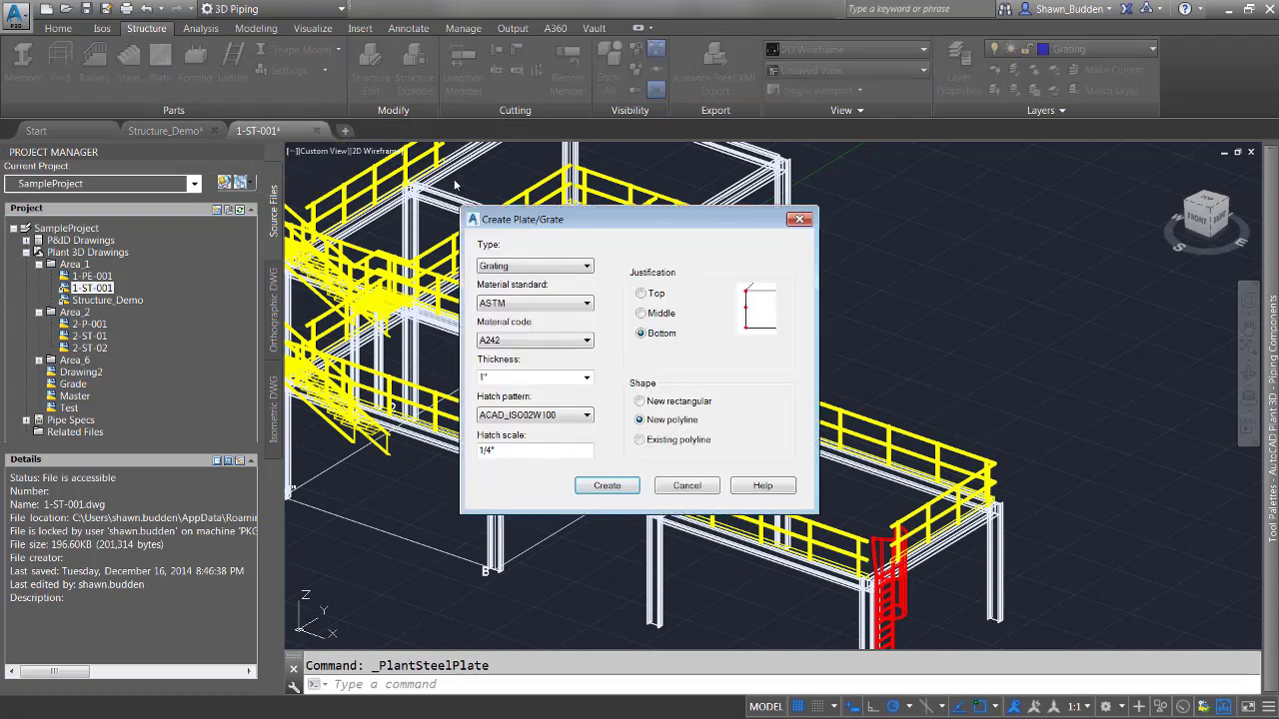
left_click_drag(664, 225, 666, 176)
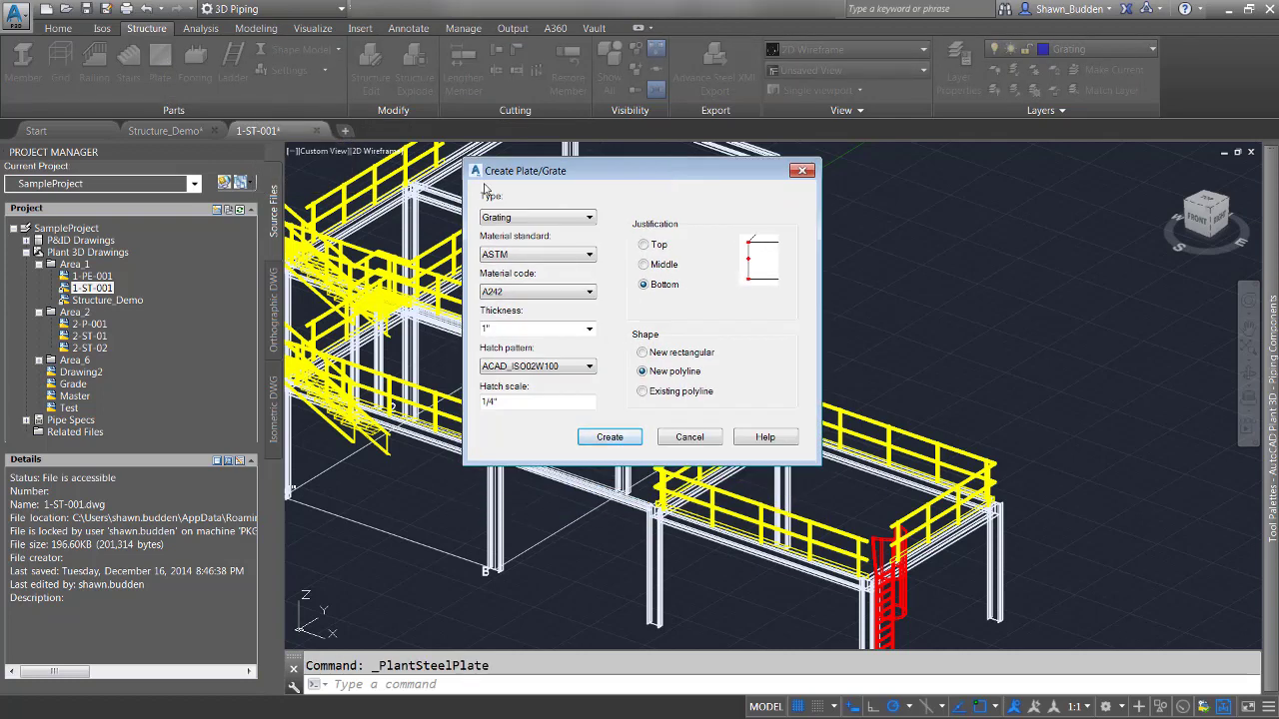
left_click(535, 218)
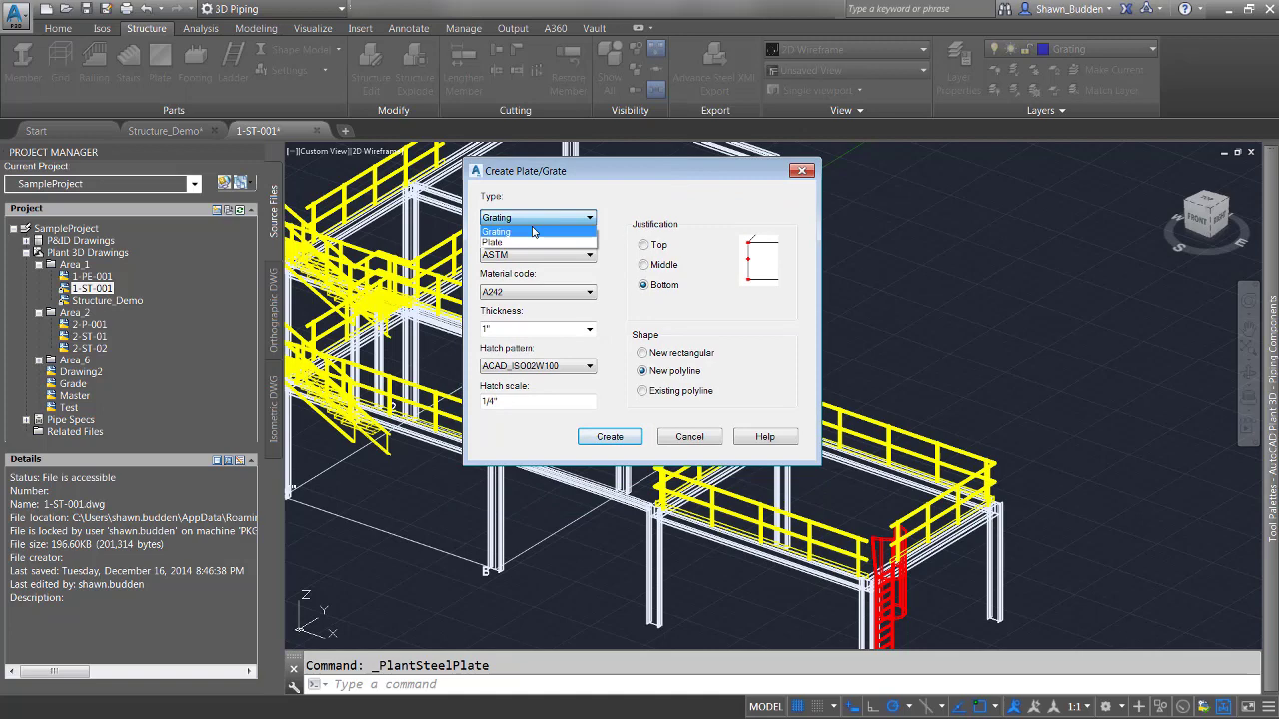
left_click(531, 242)
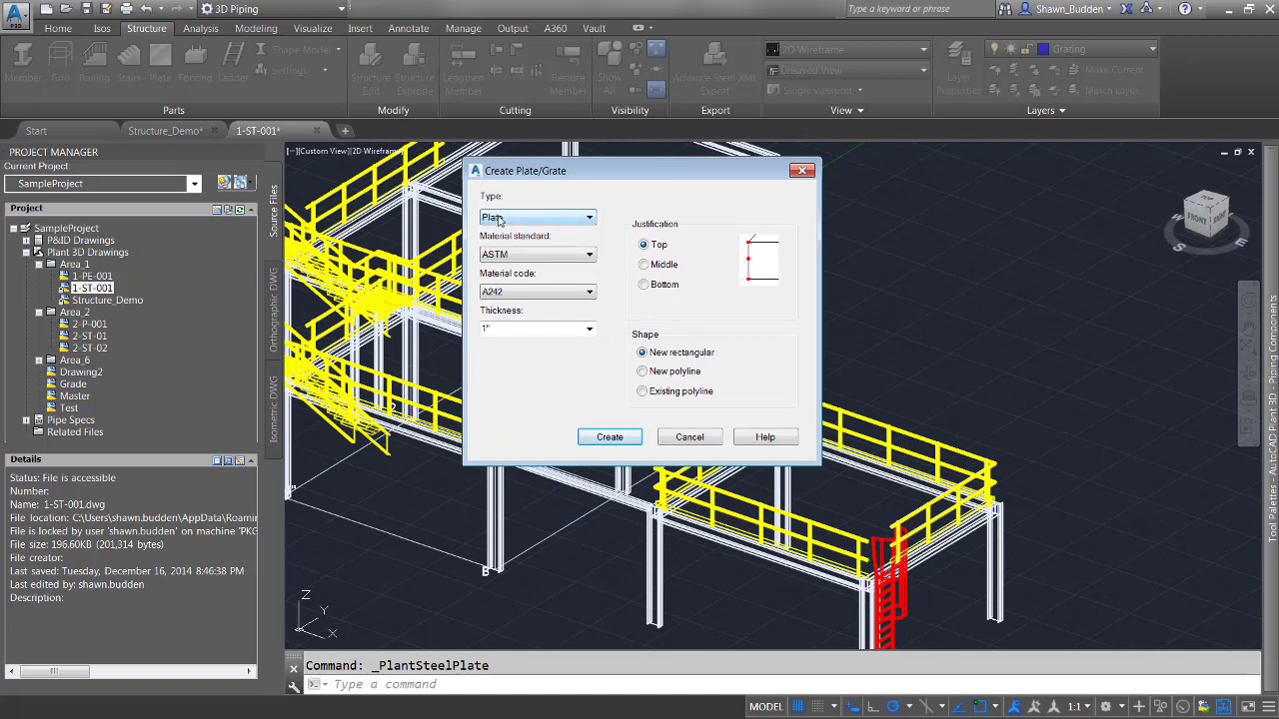
left_click(551, 258)
left_click(552, 267)
left_click(555, 292)
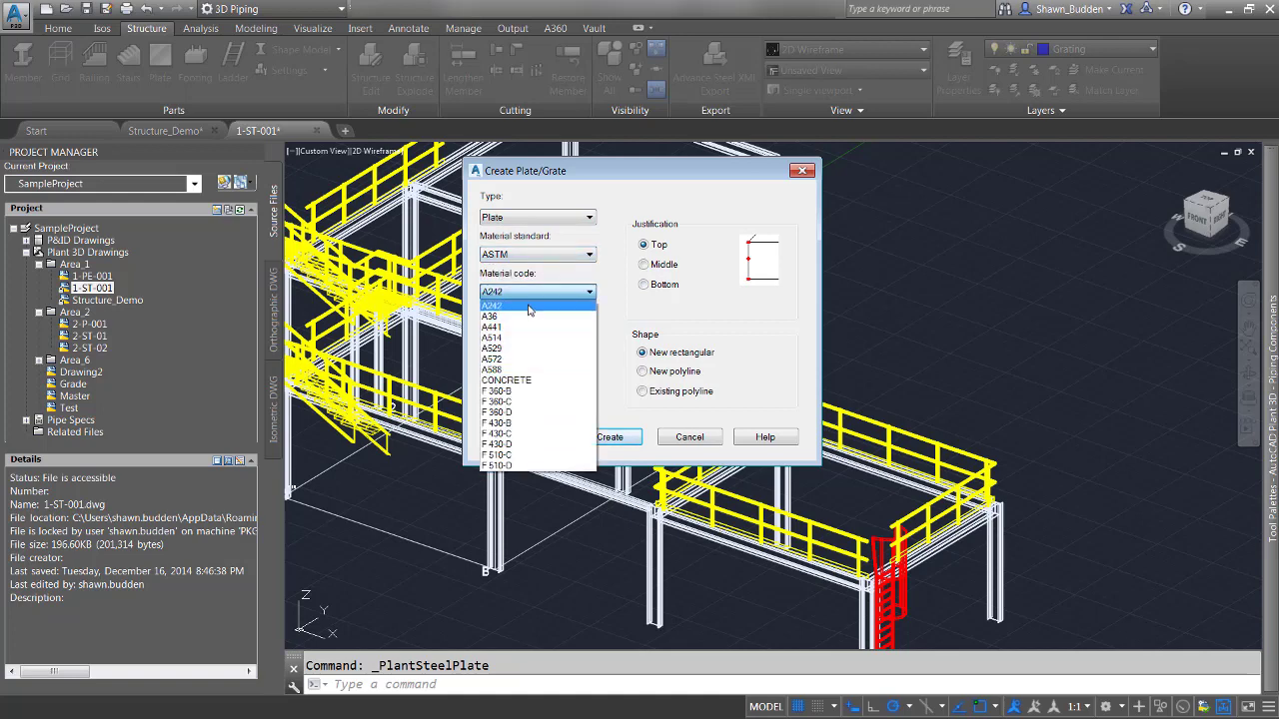
left_click(530, 304)
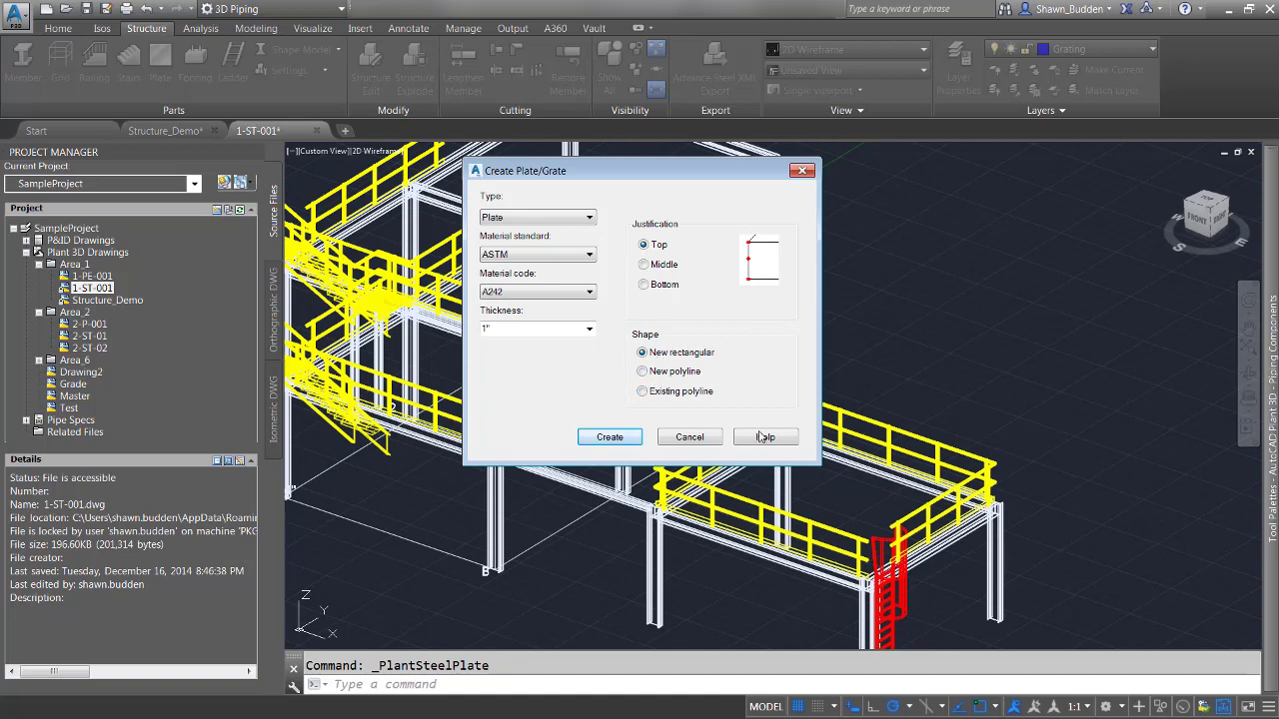
- Cancel the plate settings and isolate the ladder platform's perimeter beams
left_click(703, 439)
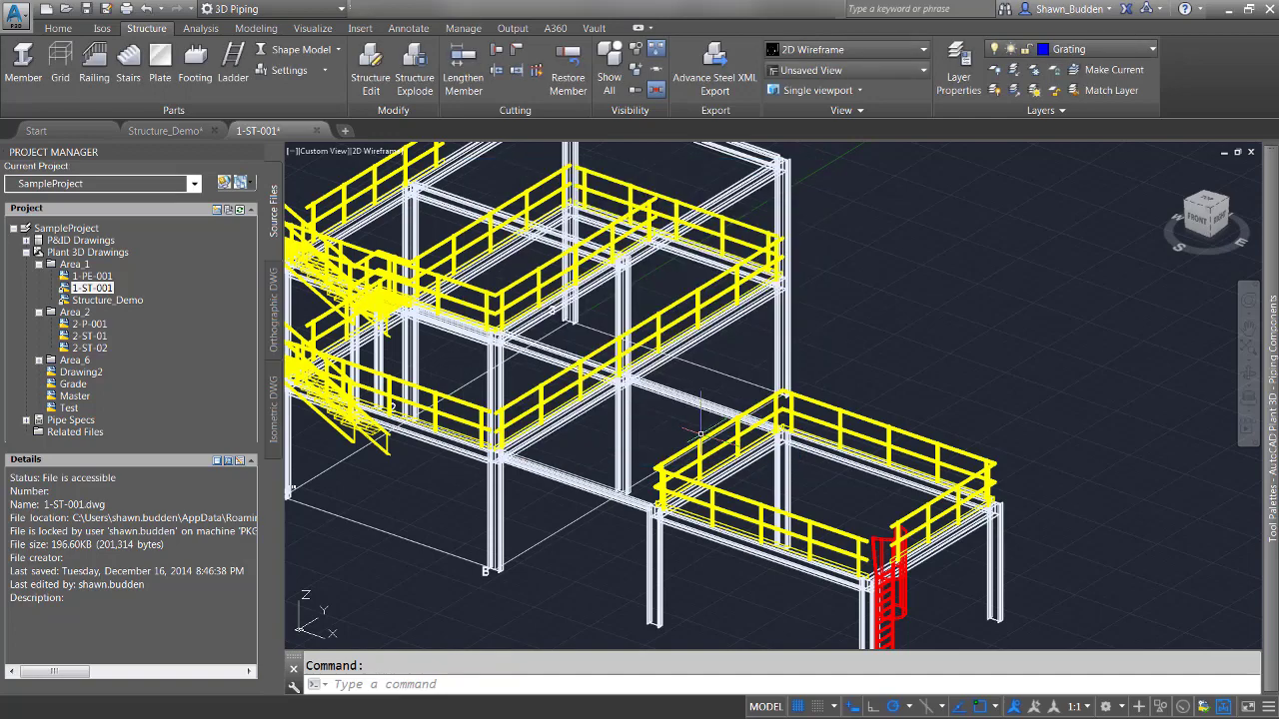
scroll(550, 480, "up", 5)
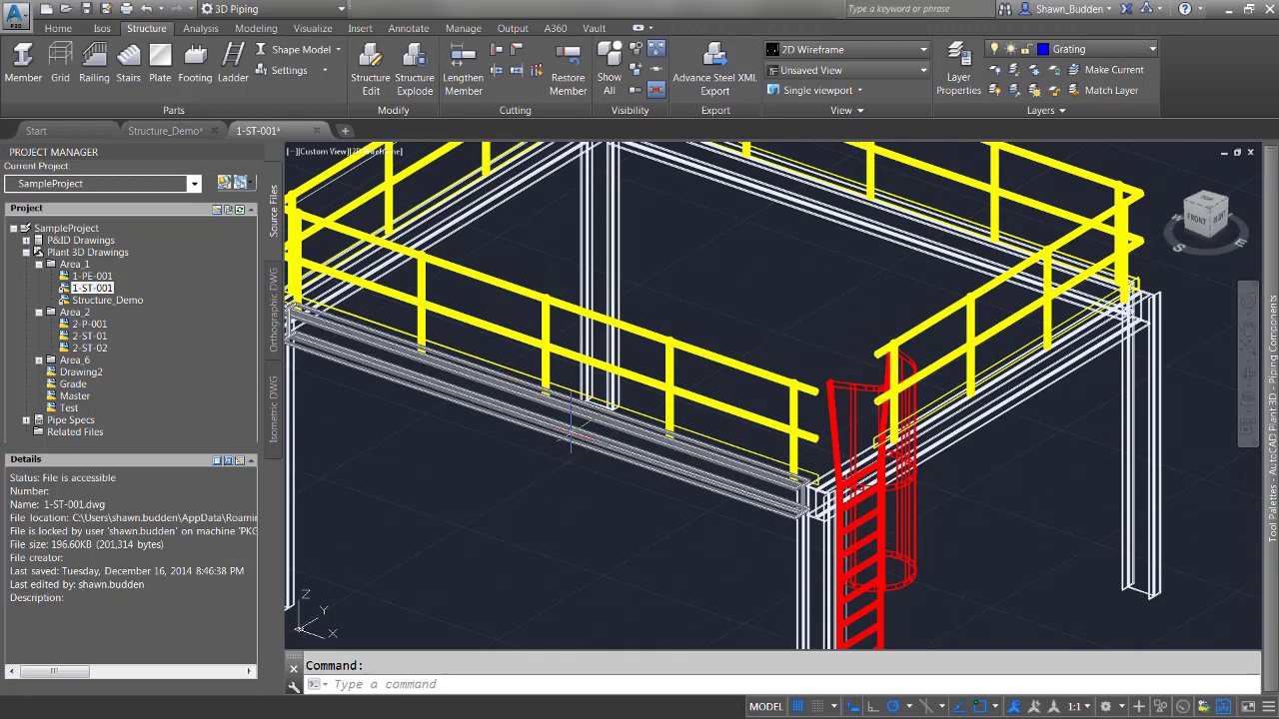
left_click(567, 427)
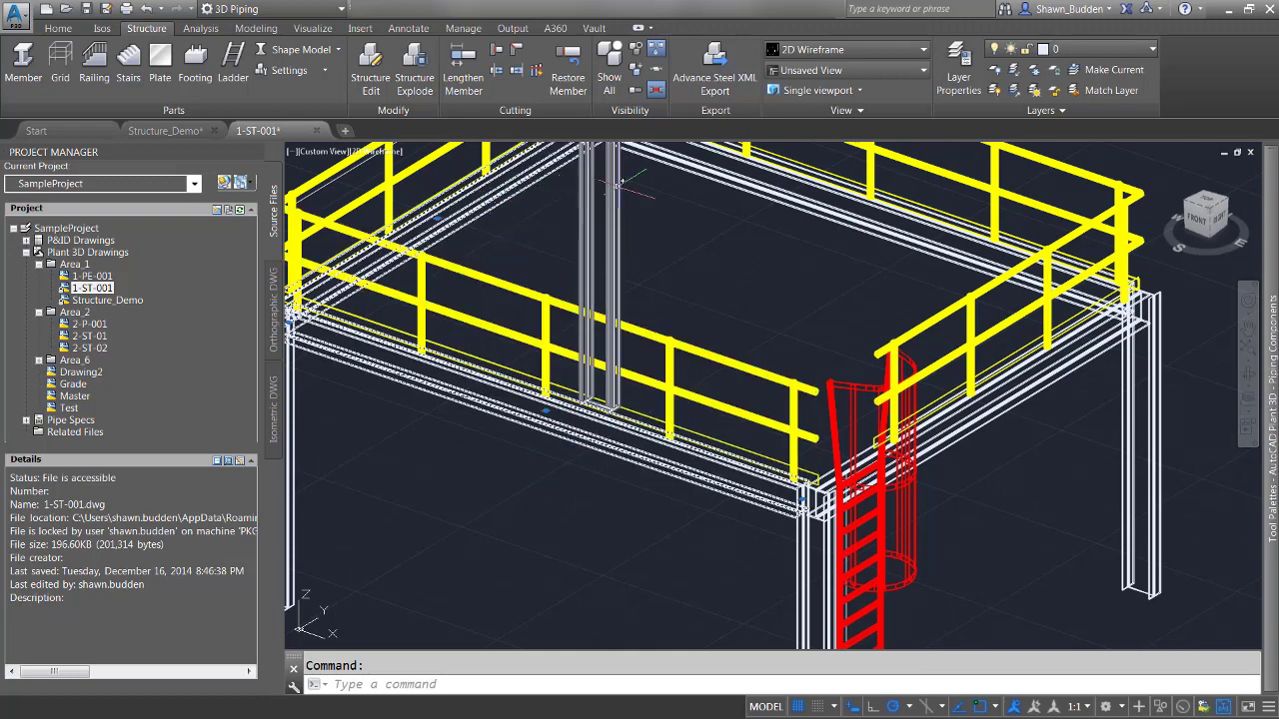
left_click(728, 185)
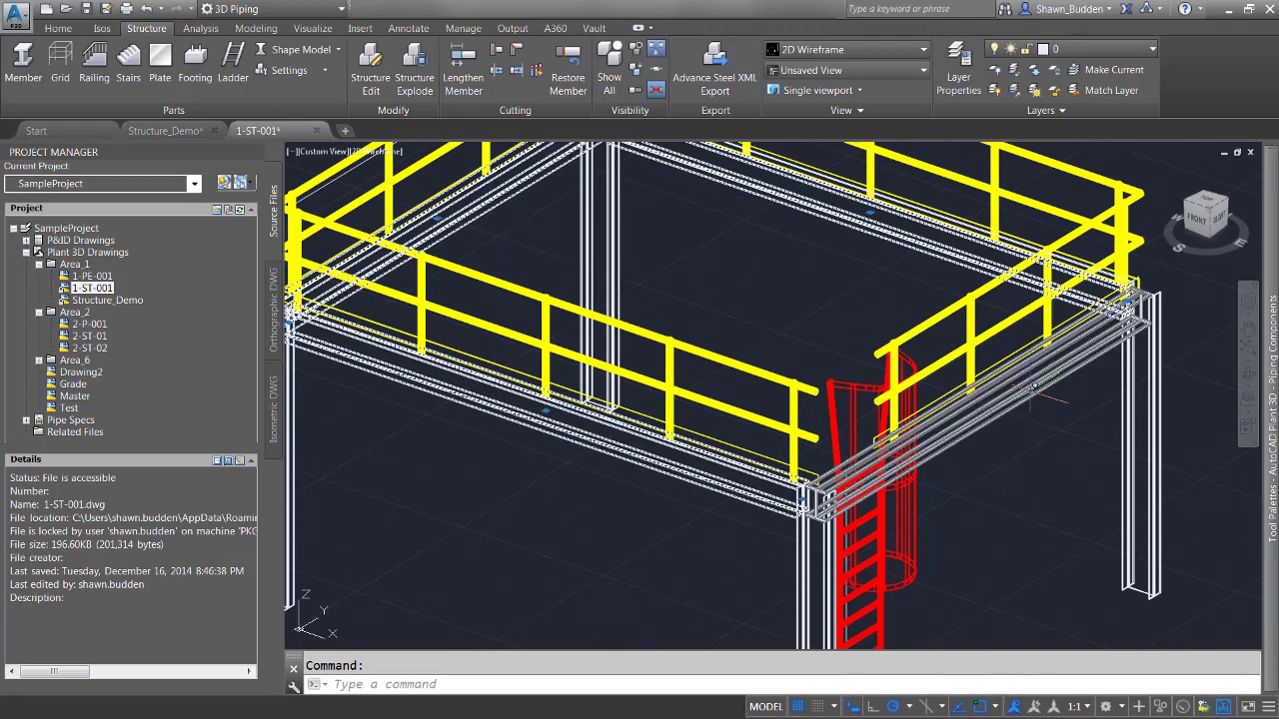
left_click(1035, 378)
right_click(1071, 450)
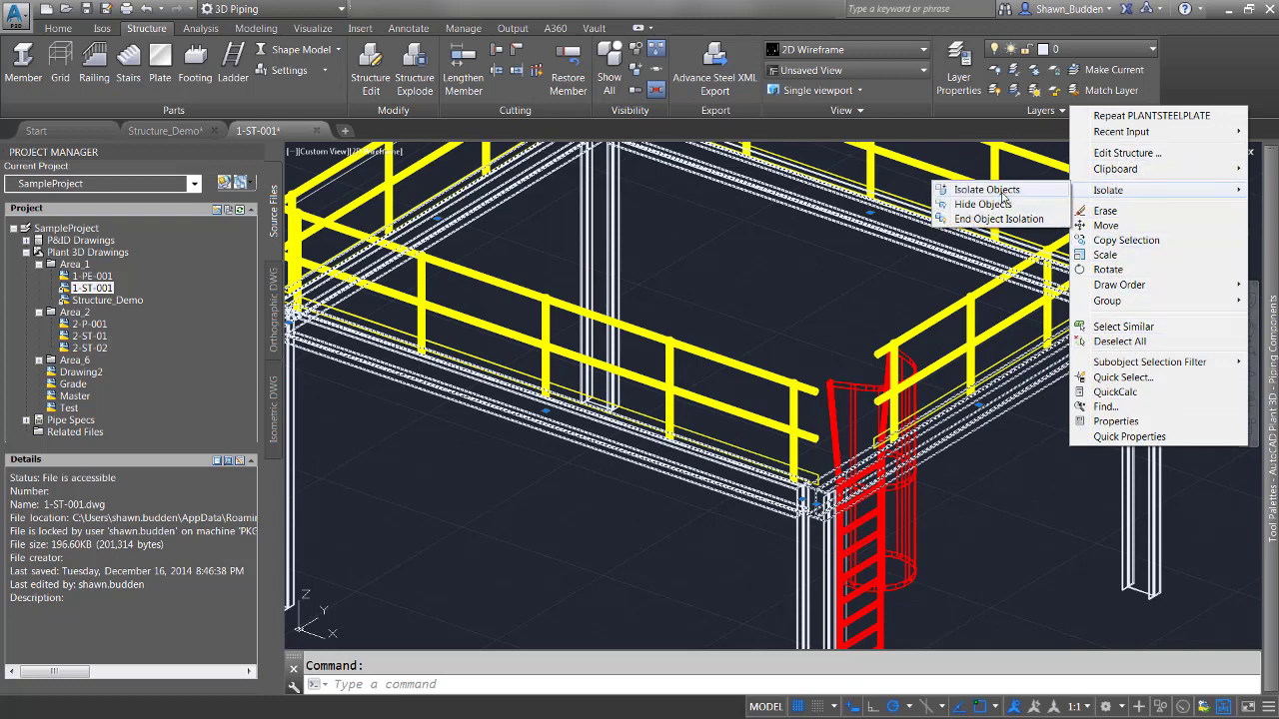
left_click(1002, 192)
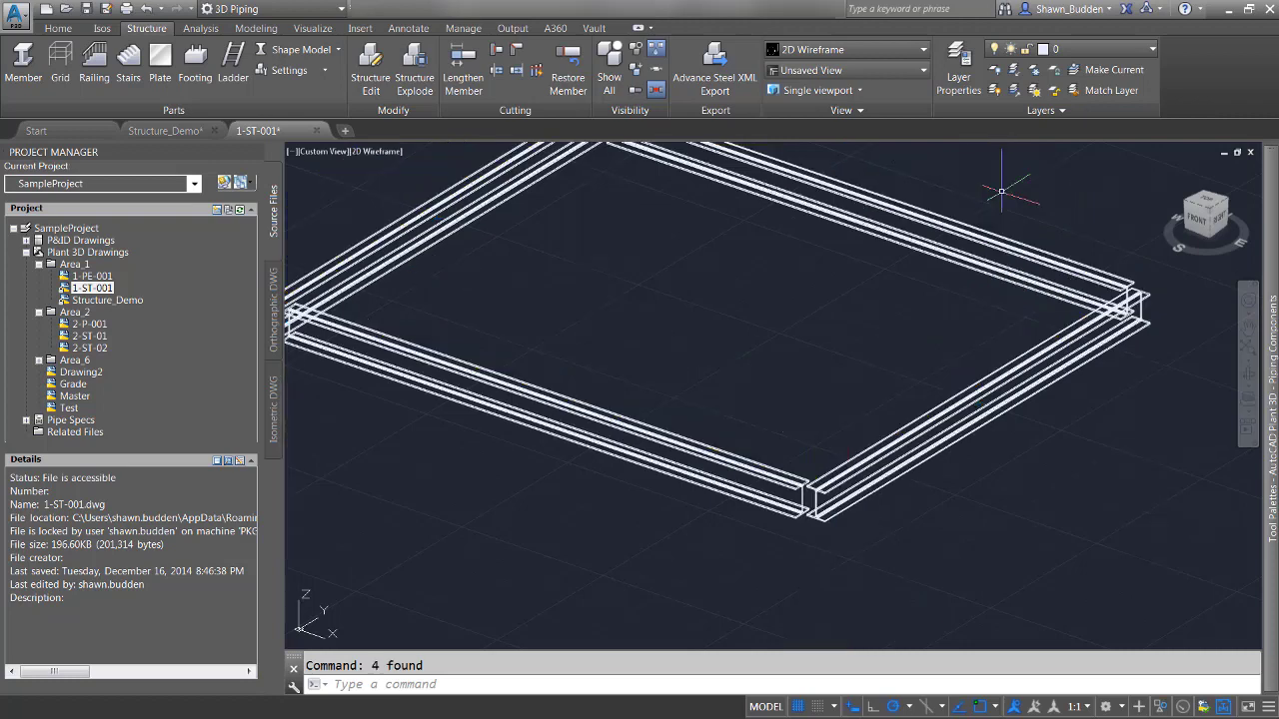
- Pan and orbit so the isolated beams show as a full rectangle from above
scroll(570, 276, "down", 1)
middle_click_drag(571, 277, 636, 389)
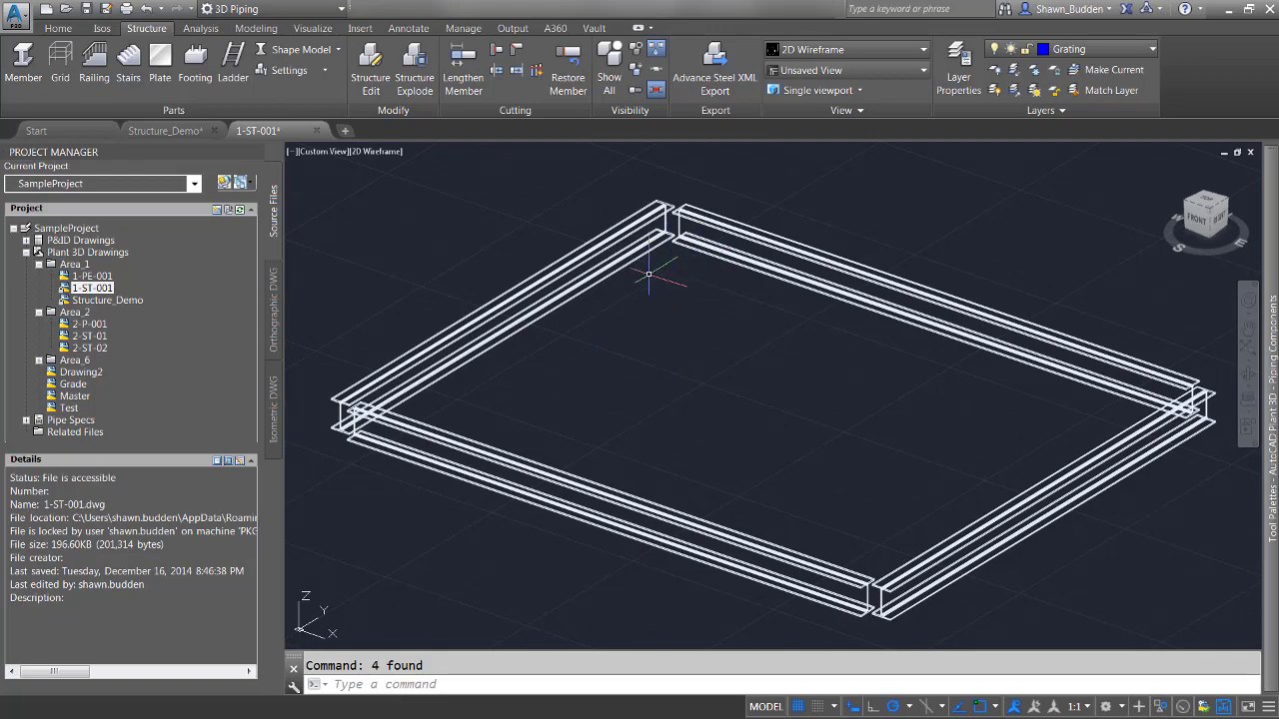
middle_click_drag(662, 285, 554, 459, "shift")
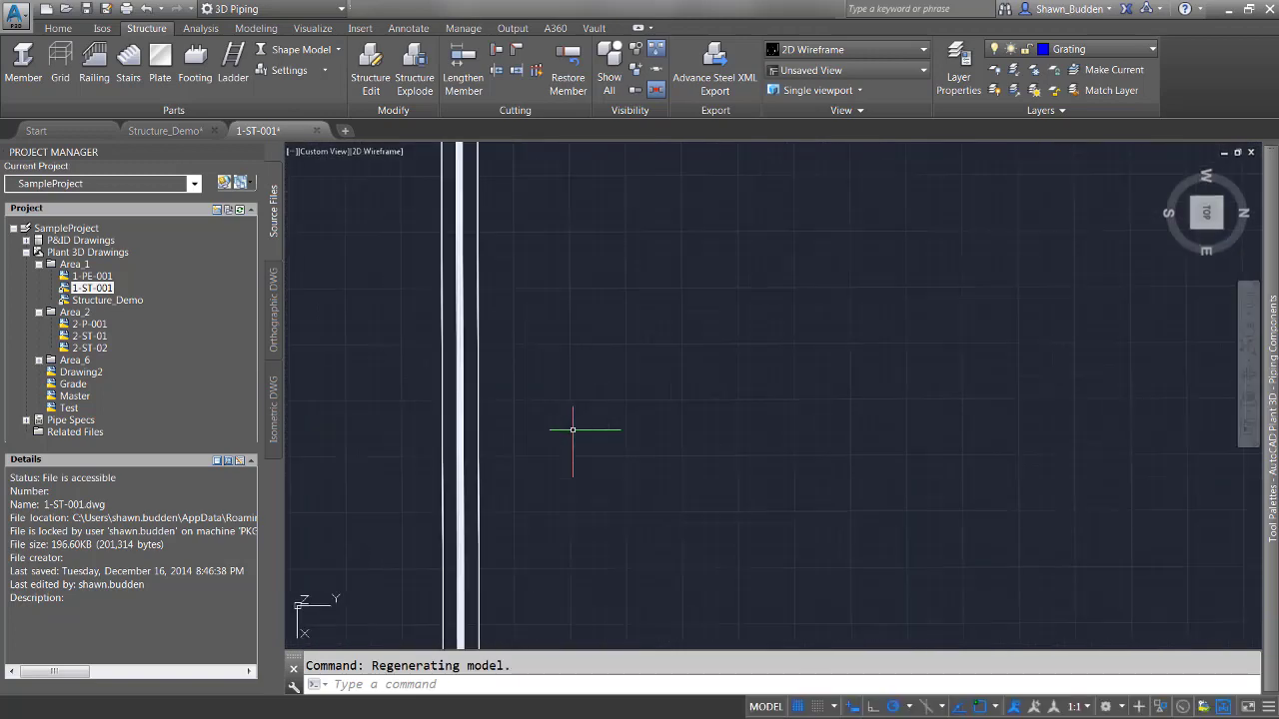
scroll(573, 430, "down", 4)
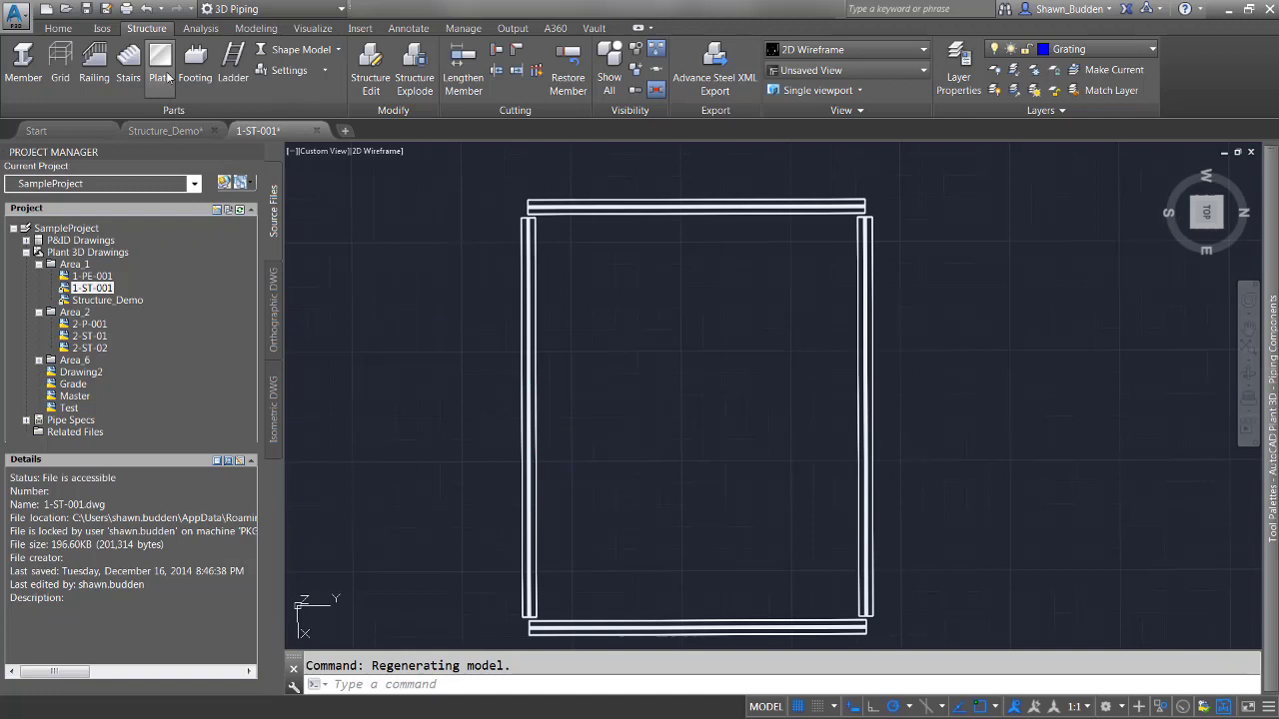
- Set up a new rectangular grating plate justified to the top of the beams
left_click(162, 68)
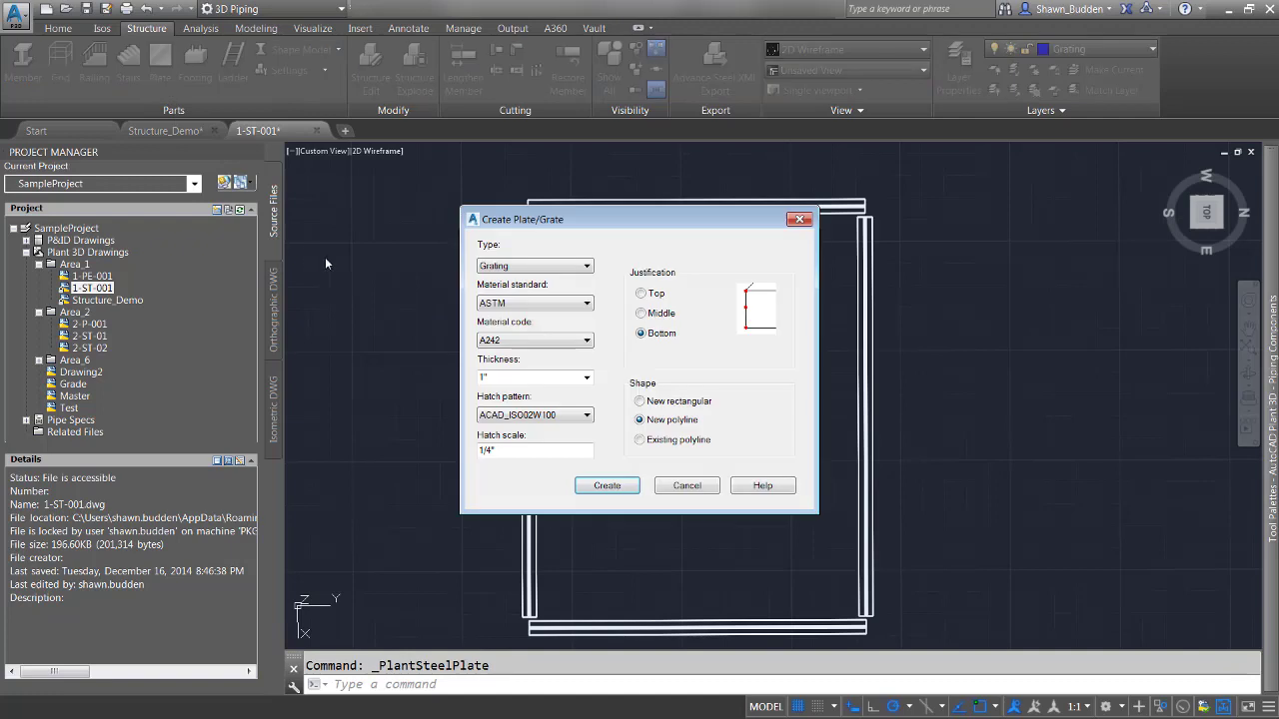
left_click(645, 404)
left_click(642, 295)
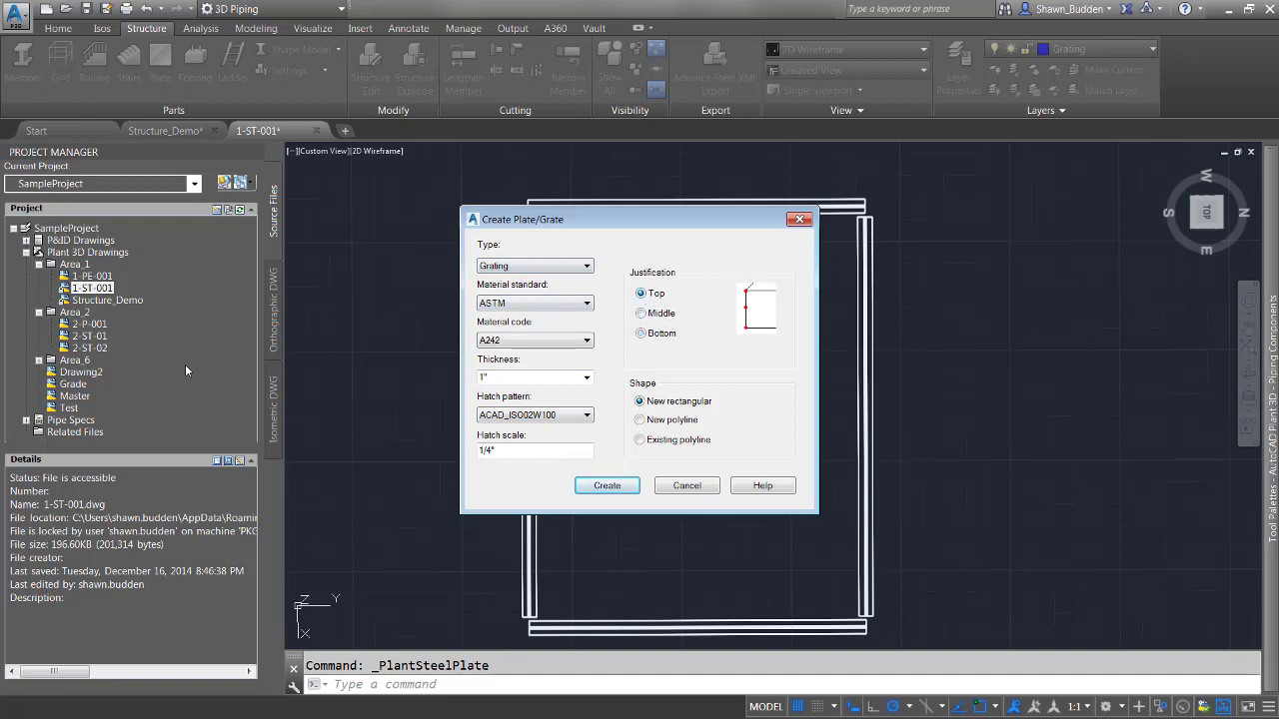
left_click(600, 487)
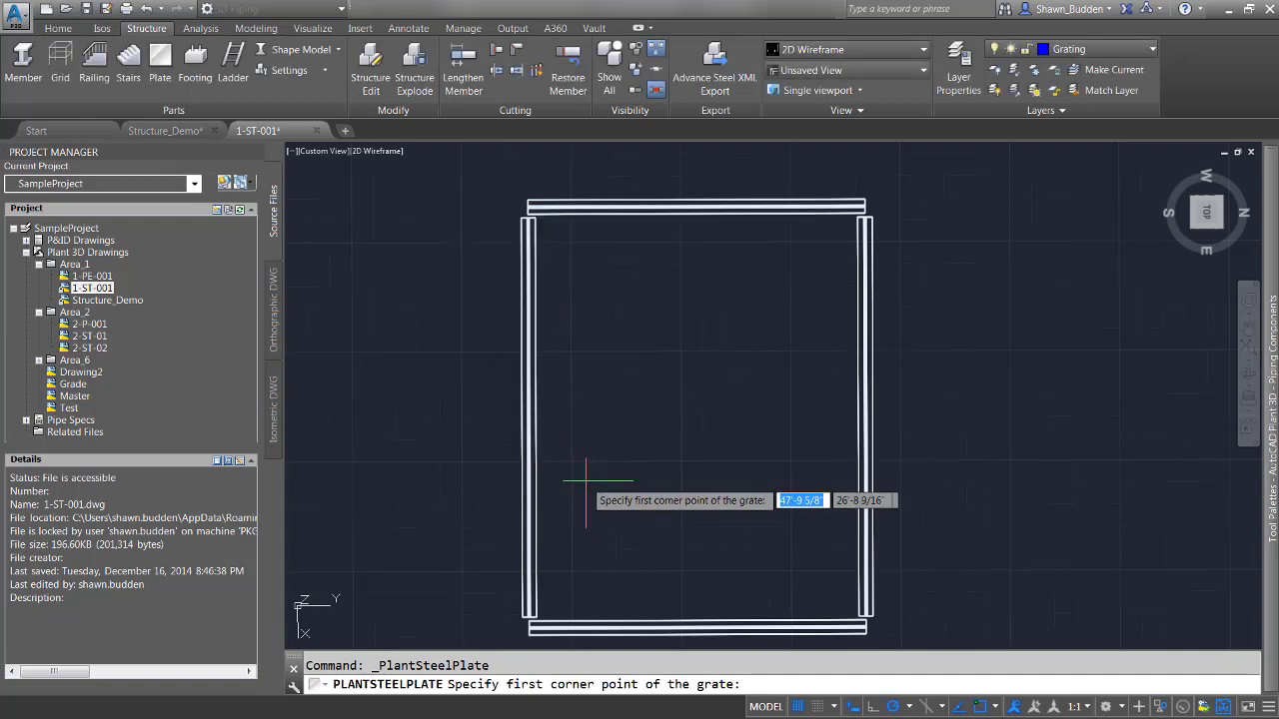
- Snap the grating's corners to the frame's endpoints, then orbit to inspect it in 3D
right_click(598, 424, "shift")
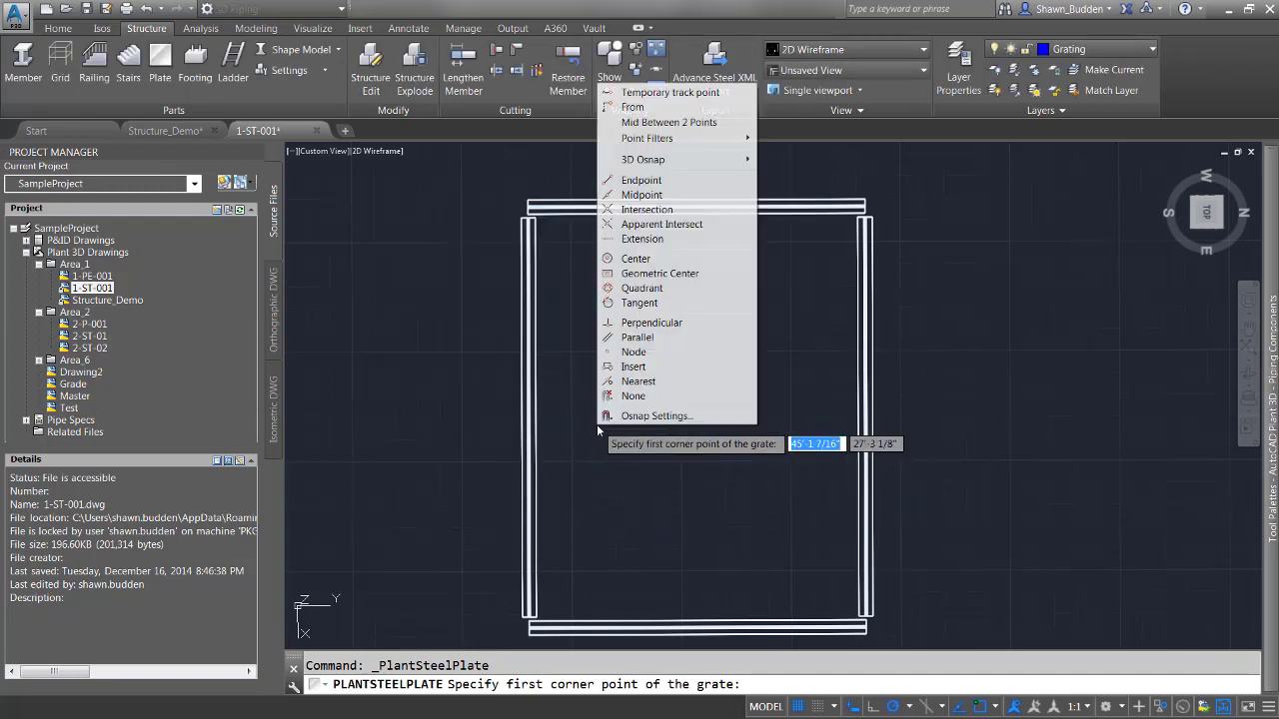
left_click(645, 180)
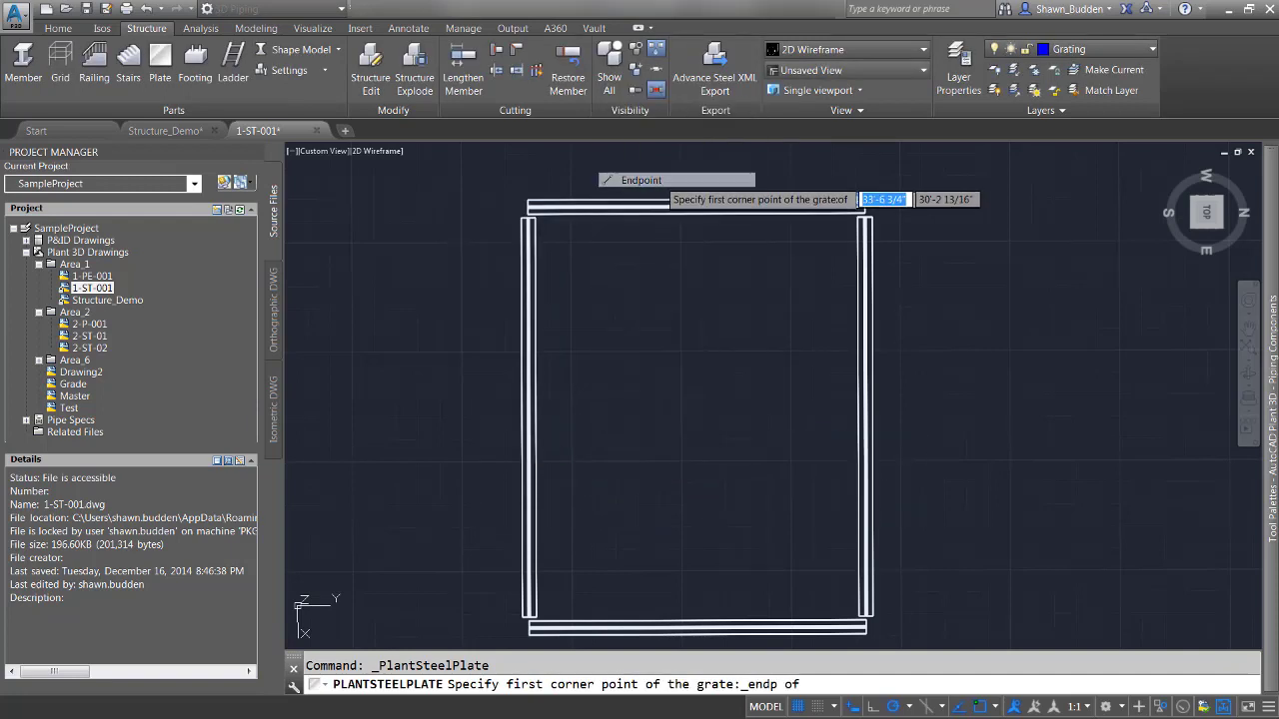
left_click(530, 214)
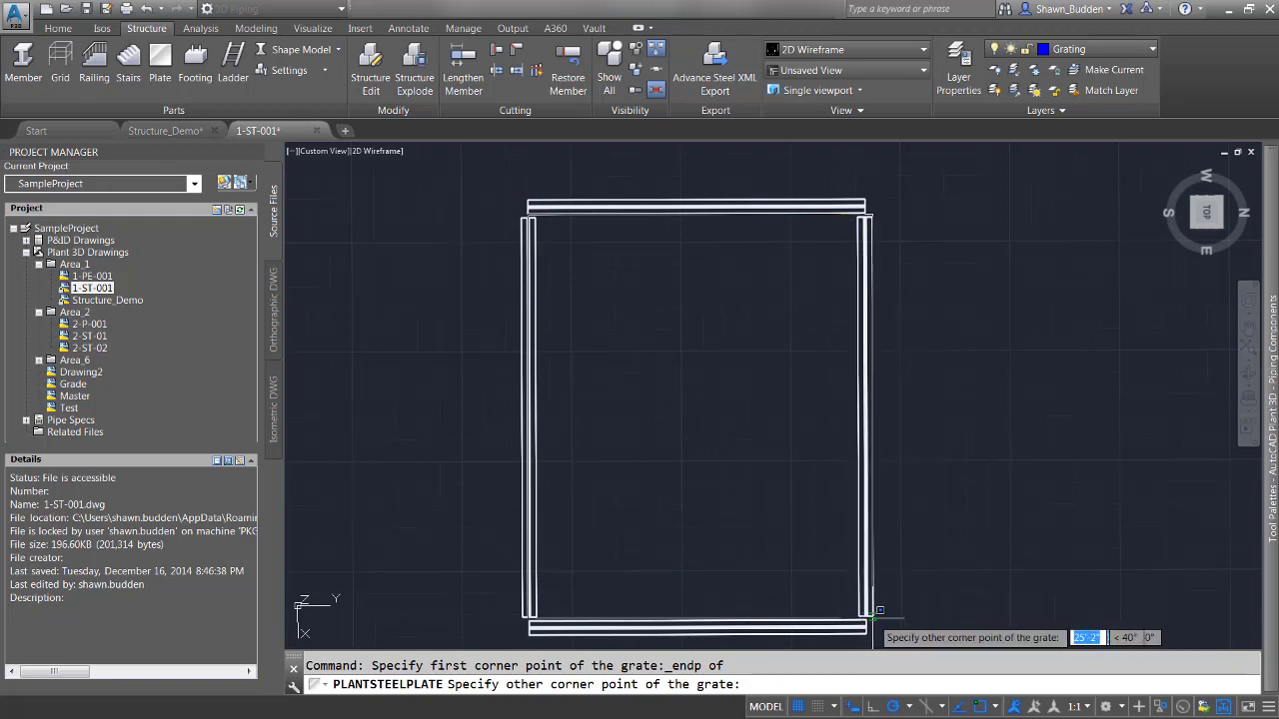
right_click(1112, 545, "shift")
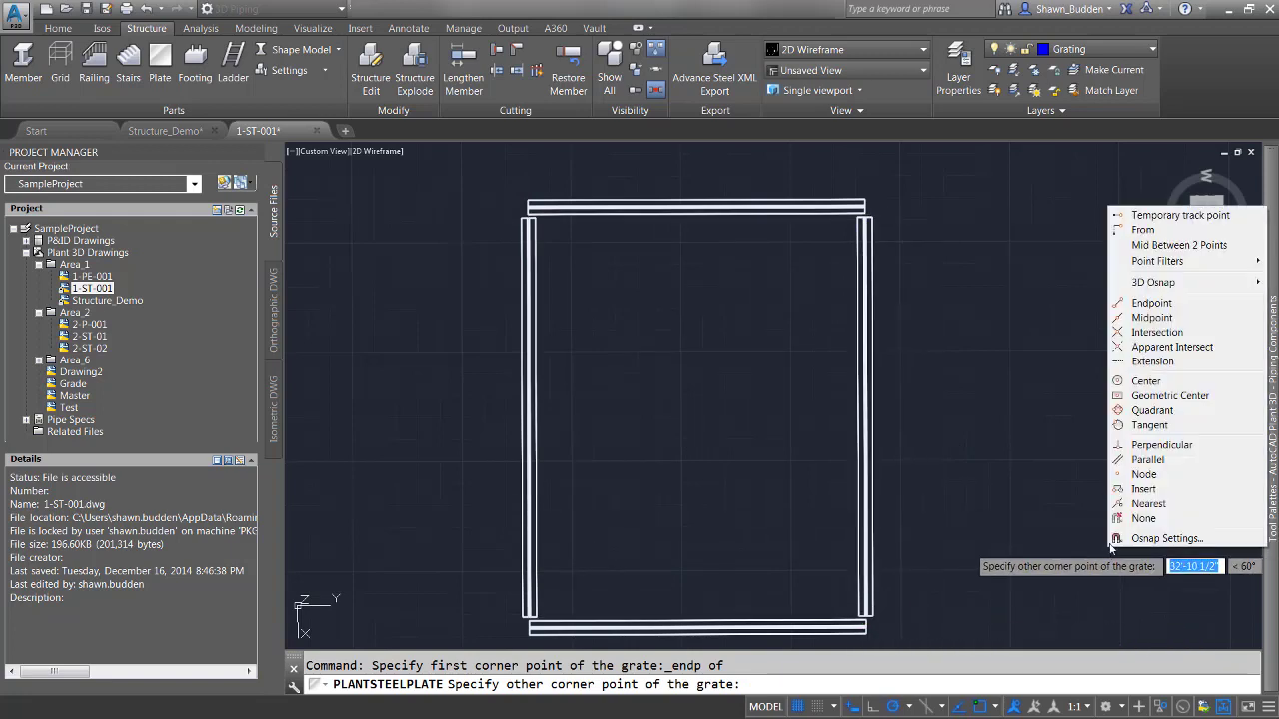
left_click(1150, 303)
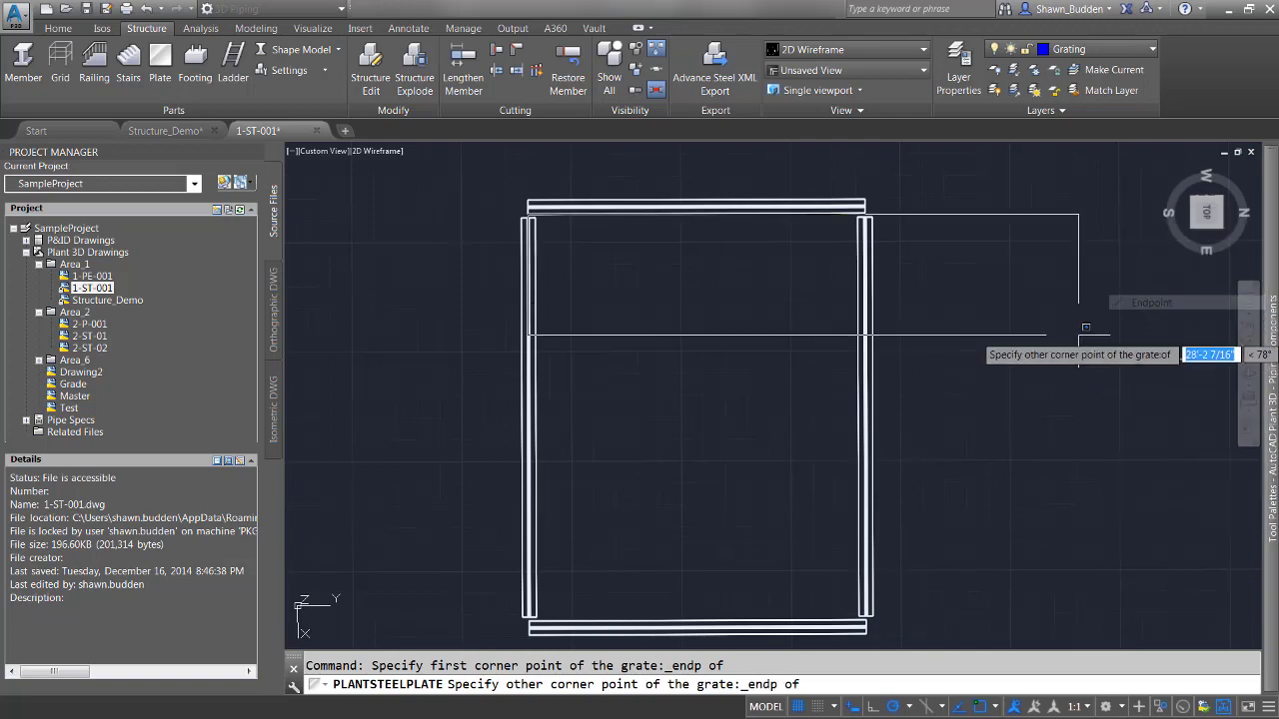
mouse_move(1087, 327)
middle_mouse_down("shift")
mouse_move(1042, 391)
mouse_move(1022, 314)
mouse_move(915, 425)
middle_mouse_up("shift")
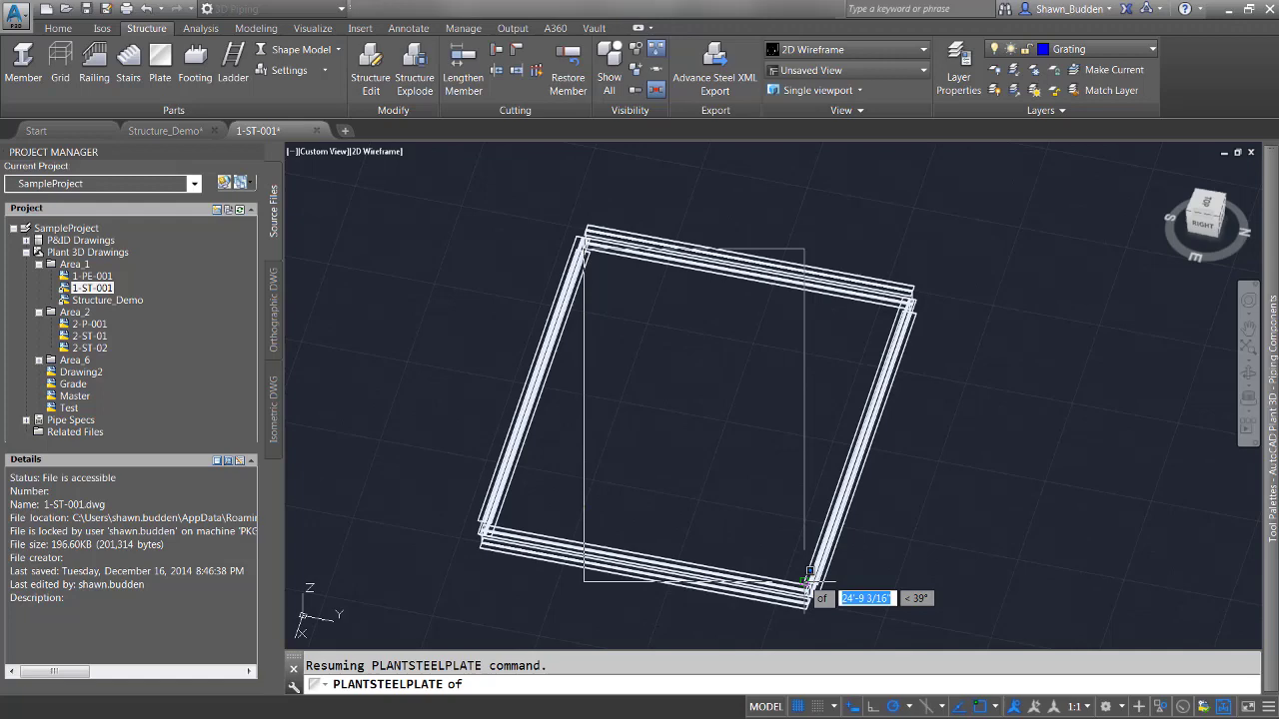
scroll(810, 597, "up", 3)
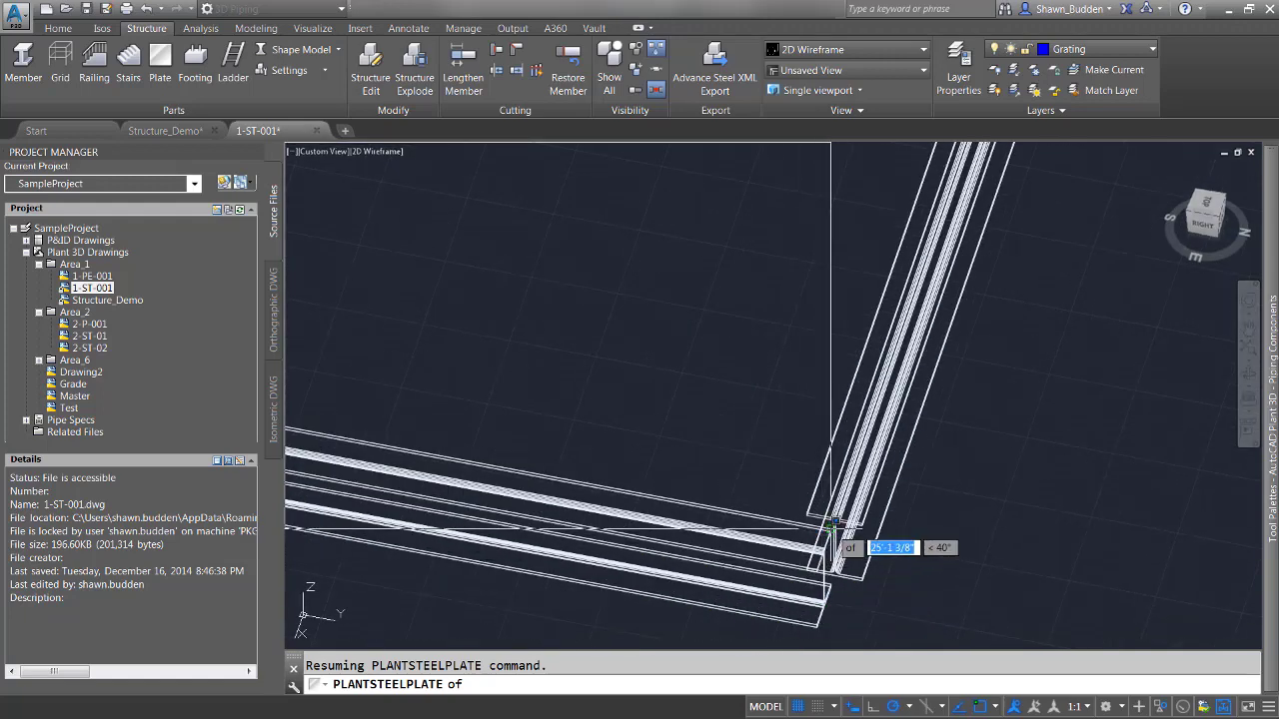
left_click(832, 524)
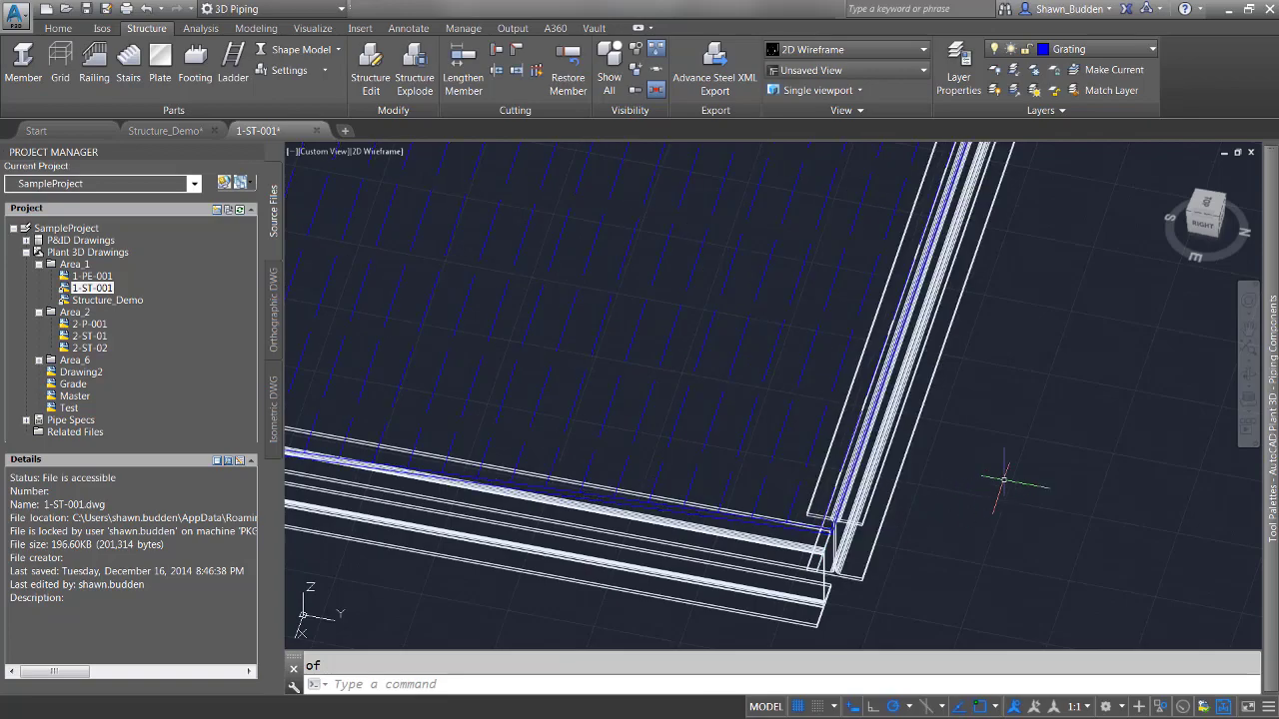
scroll(1004, 480, "down", 6)
middle_click_drag(999, 471, 1114, 490, "shift")
middle_click_drag(456, 353, 566, 367)
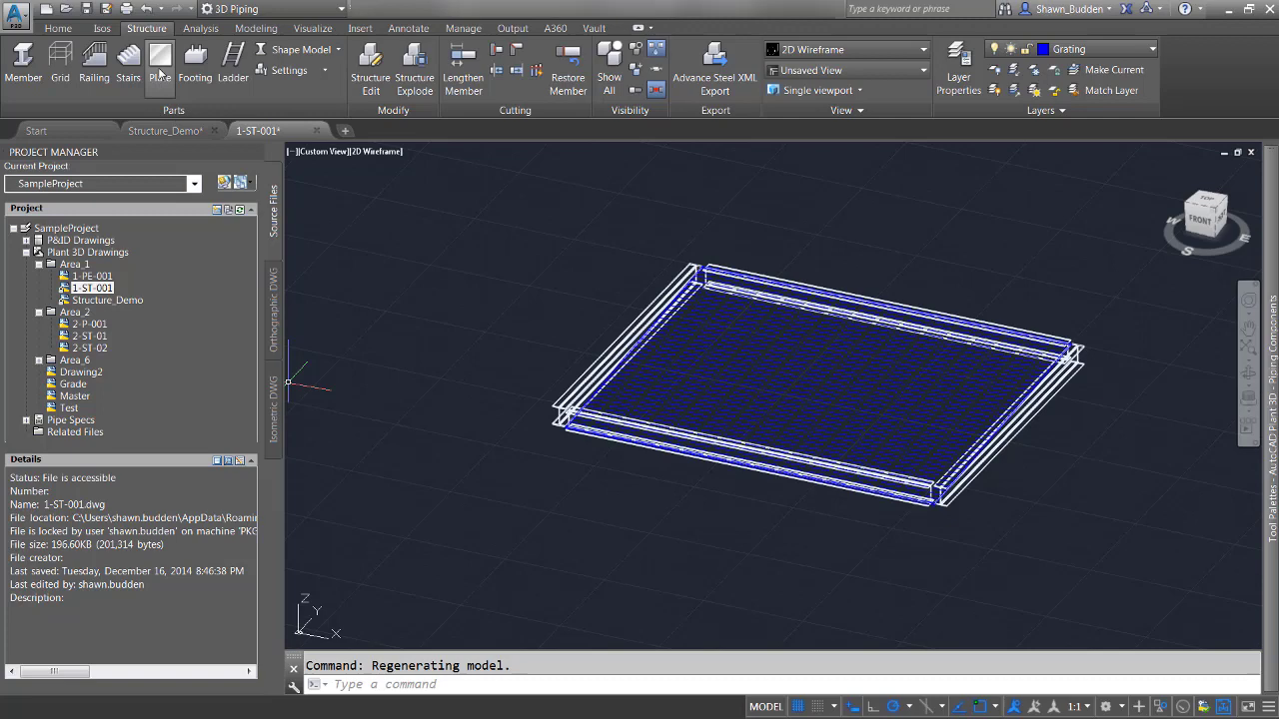
- Window-select the rectangular grating plate and erase it
left_click(160, 70)
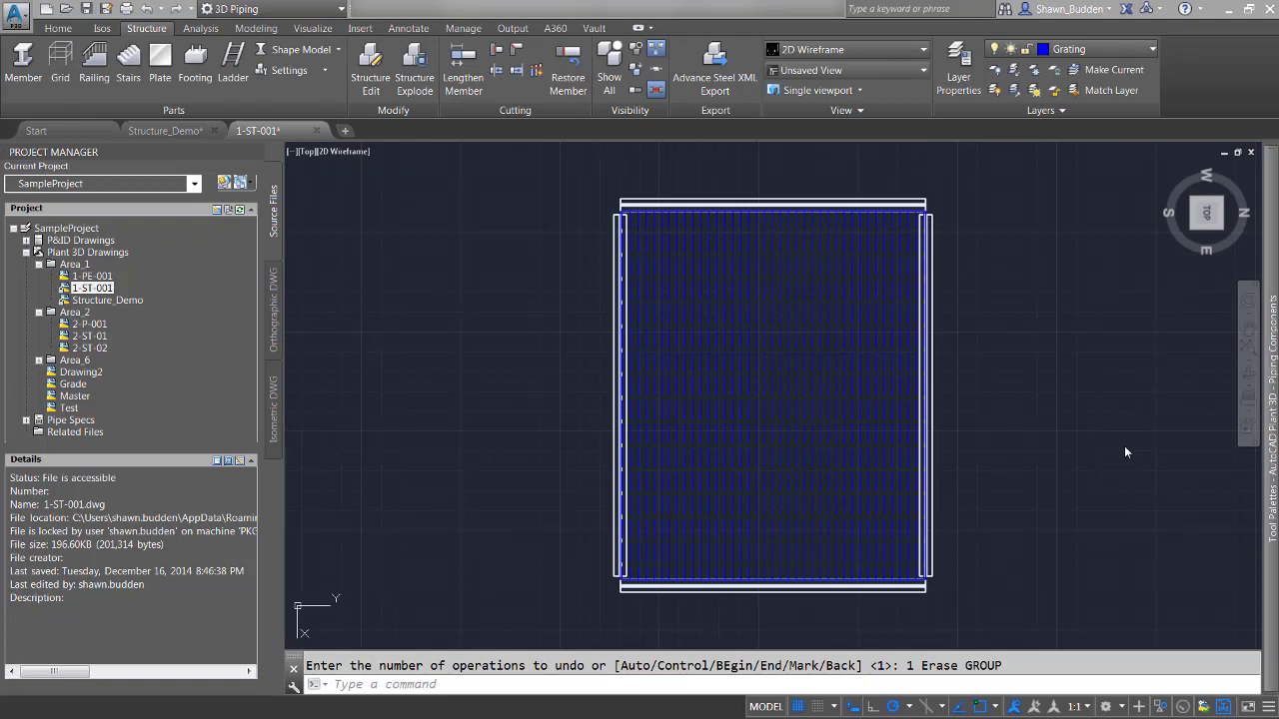
left_click(736, 356)
left_click(737, 355)
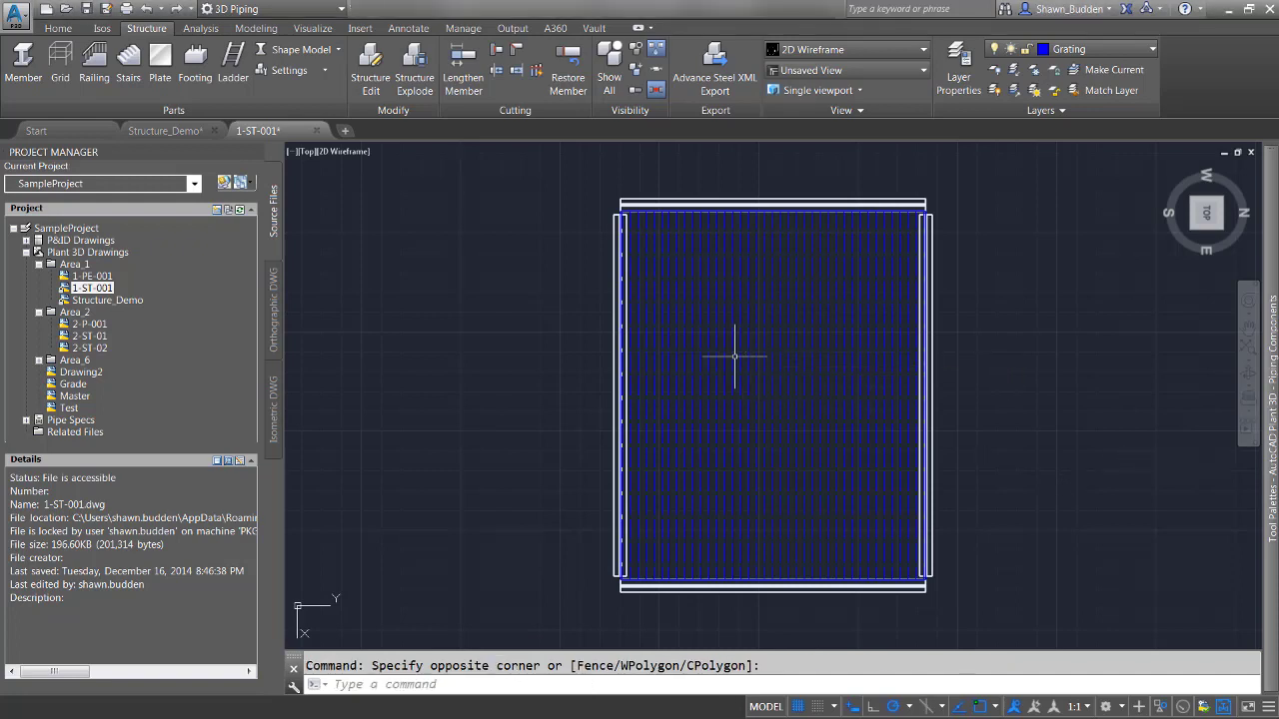
left_click(736, 337)
right_click(736, 339)
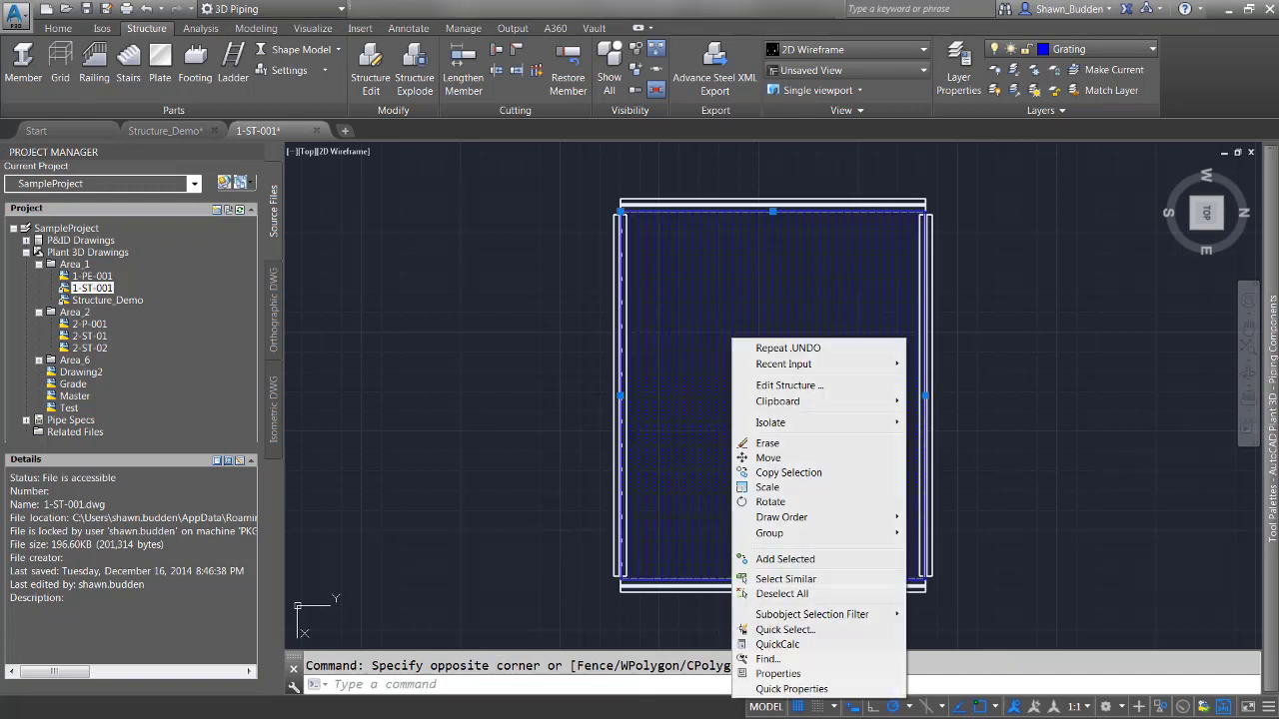
left_click(782, 443)
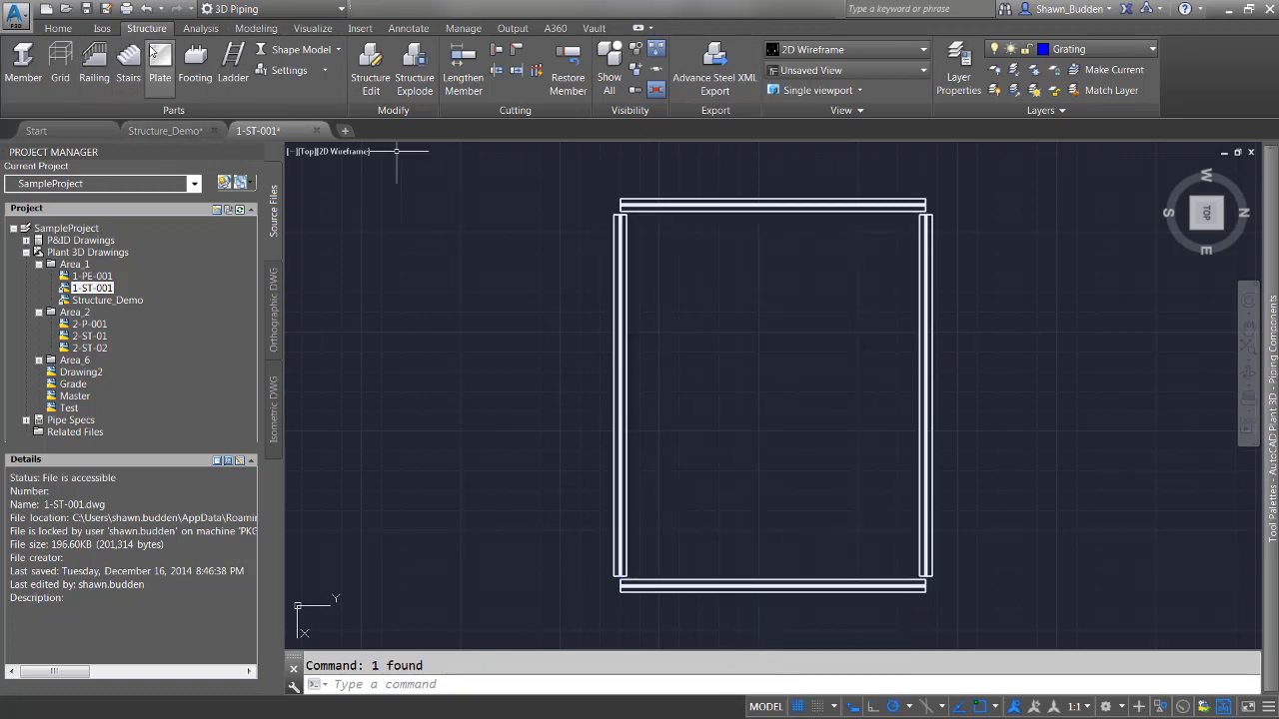
- Configure a 1" ASTM A242 grating with a New polyline shape and start creating it
left_click(160, 68)
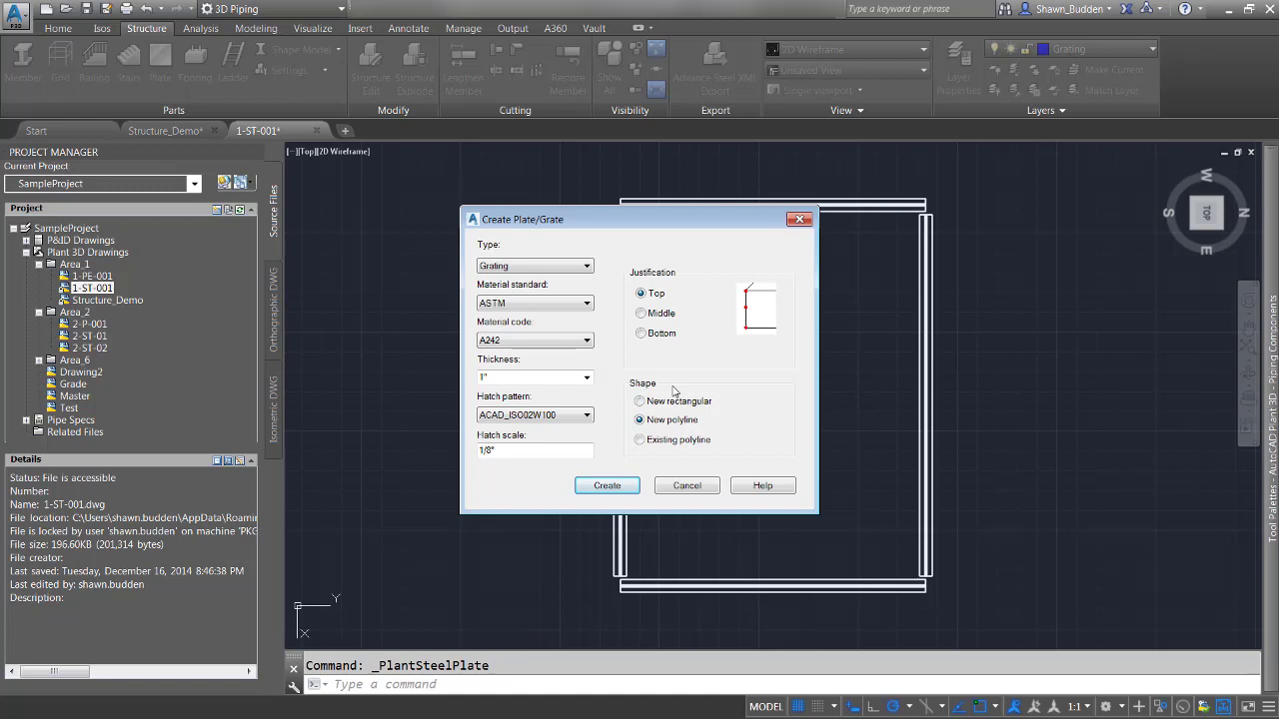
left_click(618, 486)
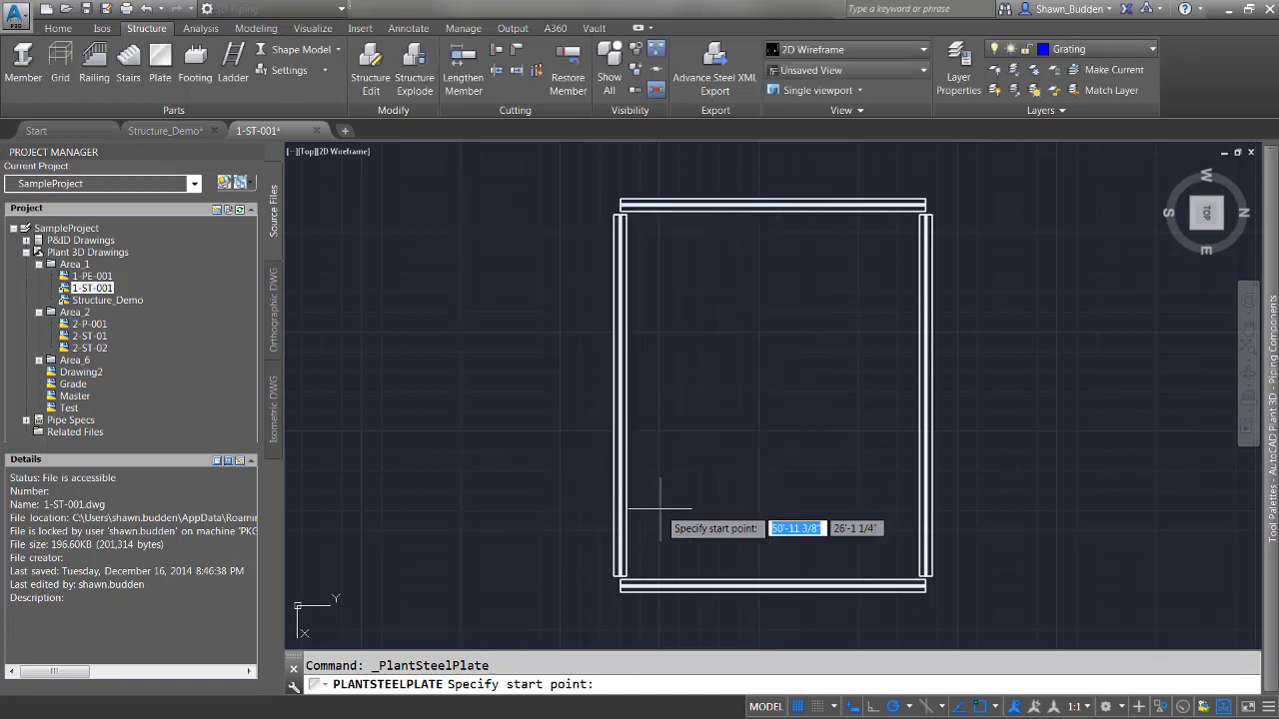
- Turn on the Endpoint object snap in Snap Settings and return to drawing
left_click(833, 706)
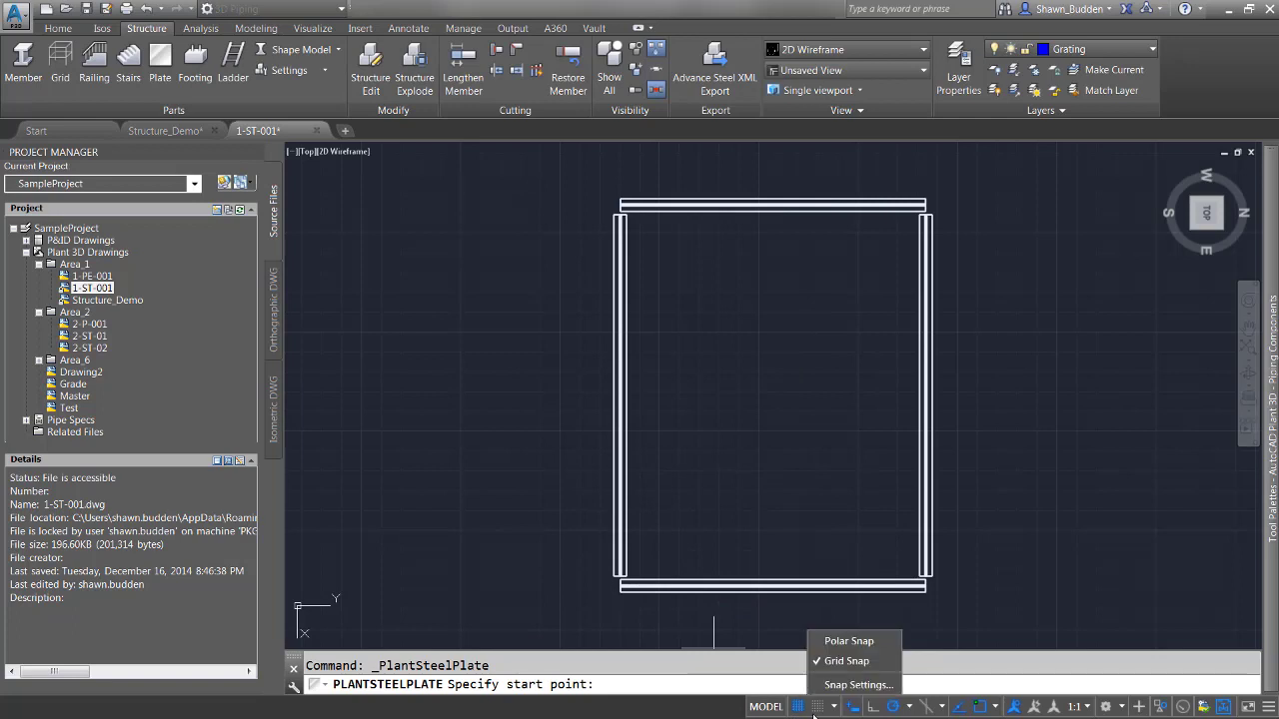
left_click(858, 685)
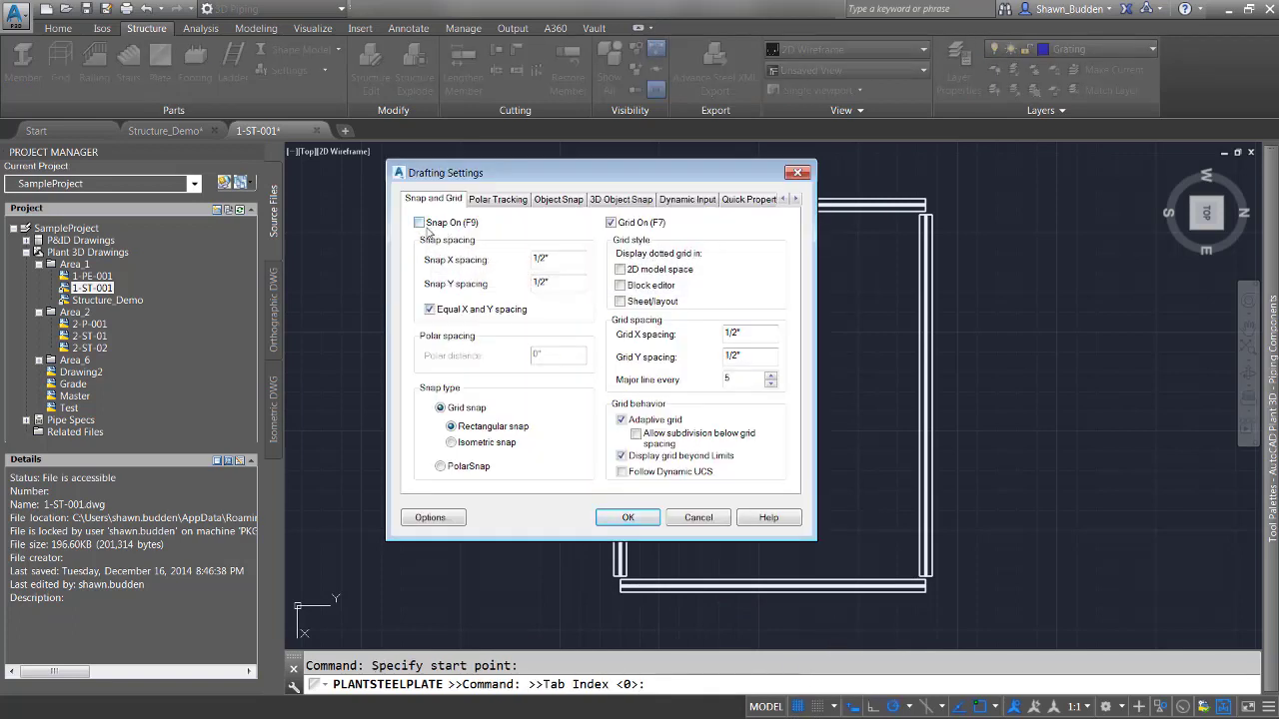
left_click(565, 200)
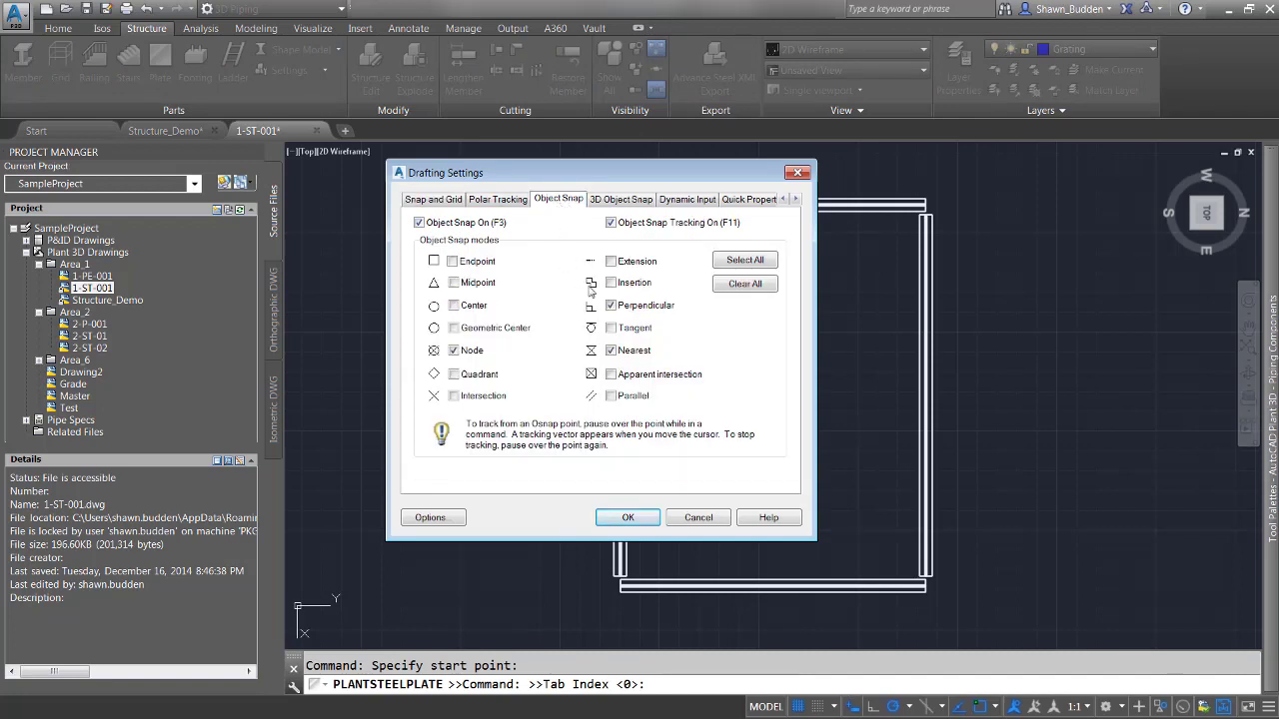
left_click(462, 264)
left_click(627, 520)
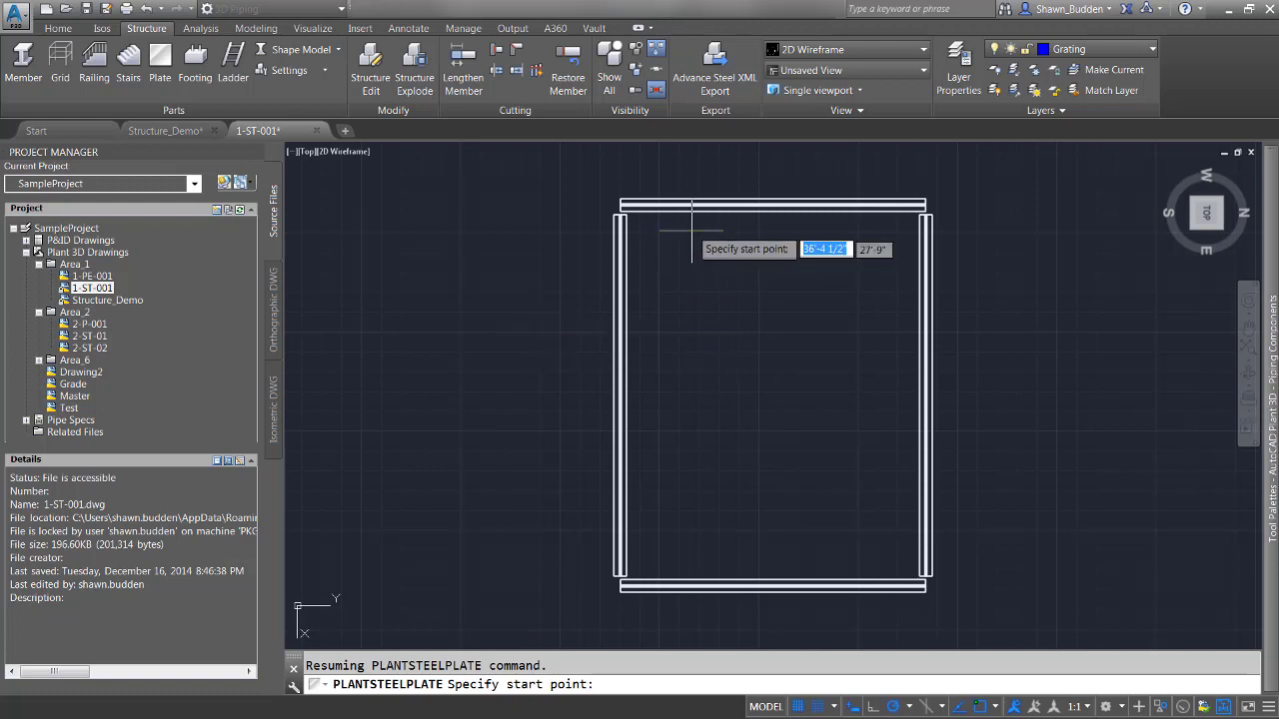
- Pick the outline's first points at the frame's top-left, lower-left and lower-right beam corners
scroll(749, 306, "up", 2)
middle_click_drag(748, 306, 674, 336)
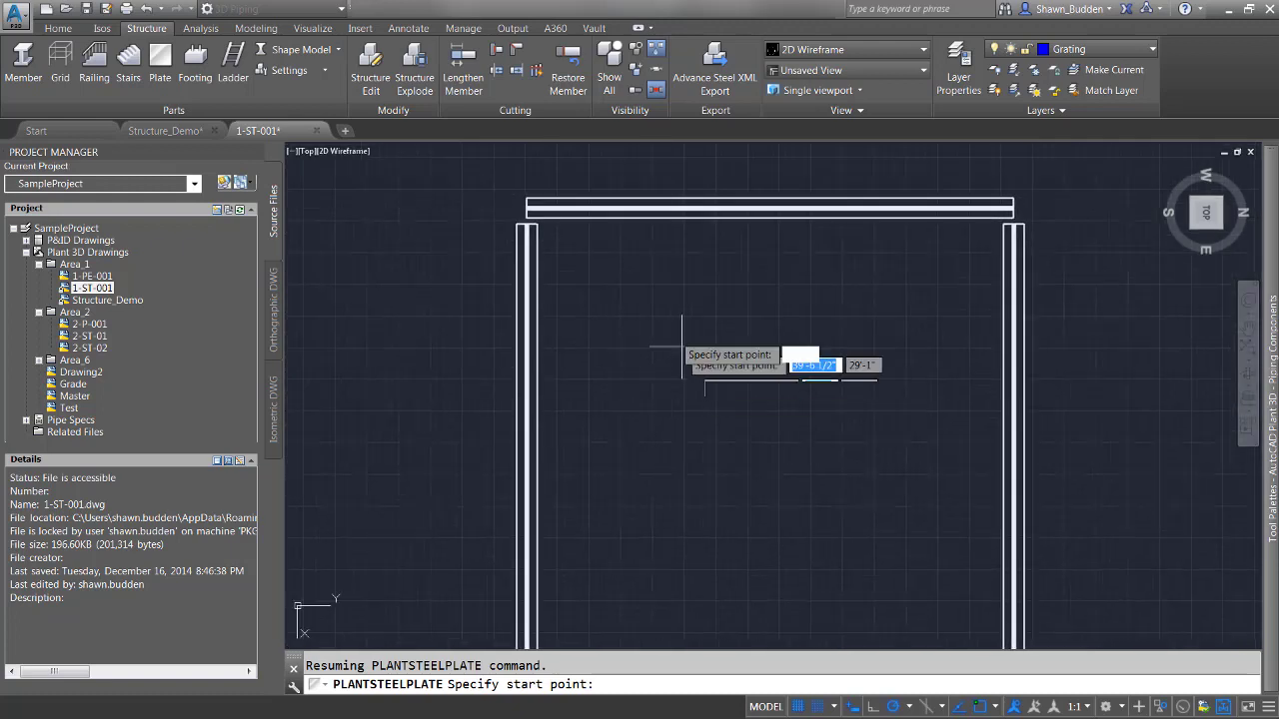
left_click(530, 212)
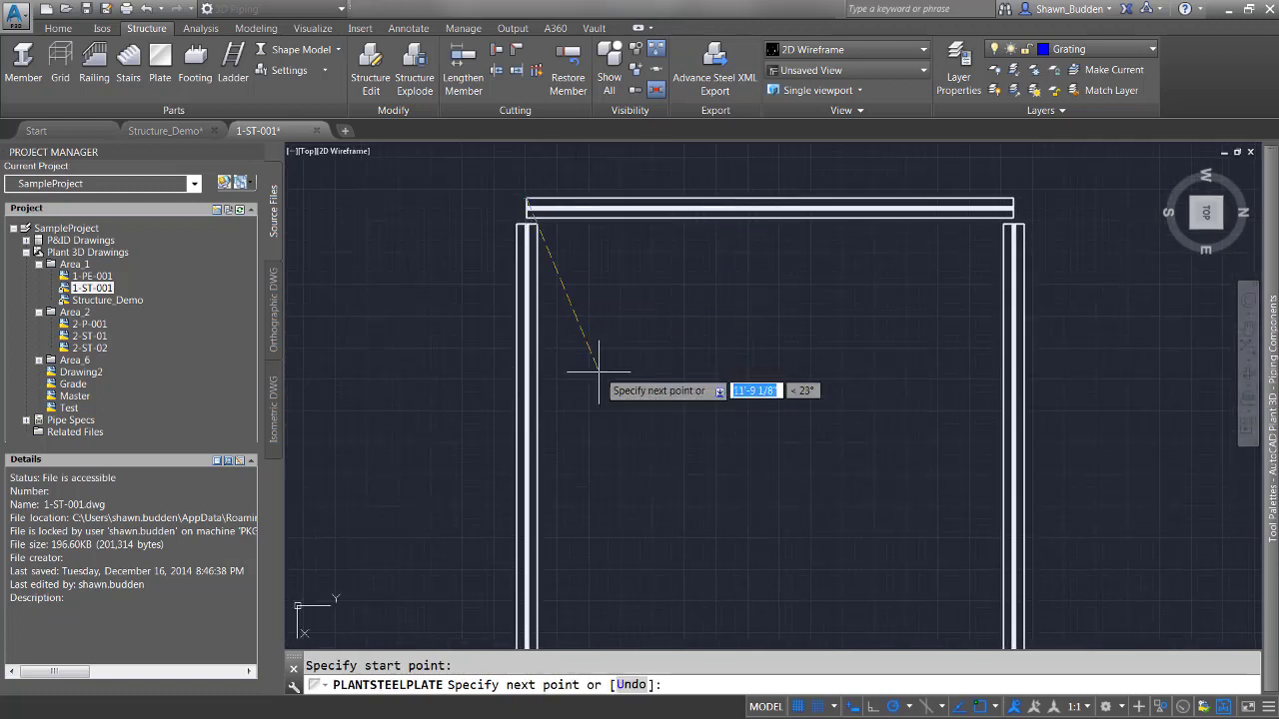
scroll(599, 370, "down", 4)
scroll(537, 607, "up", 8)
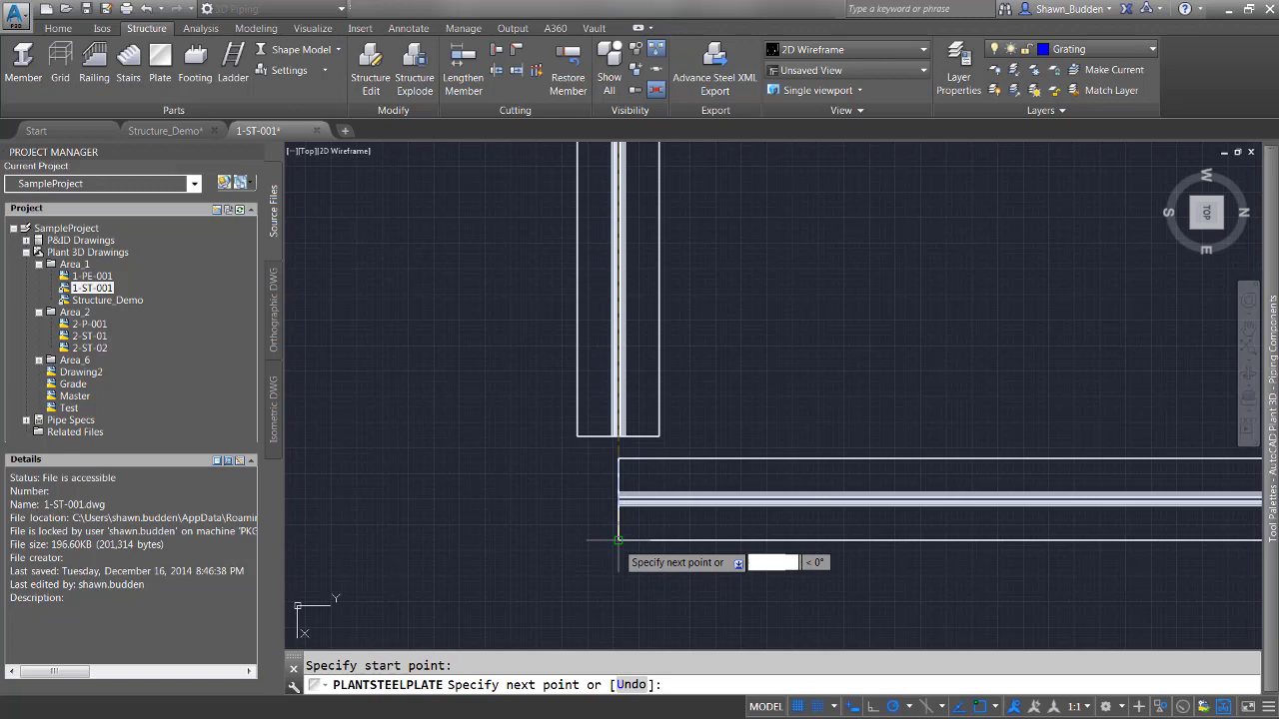
left_click(617, 541)
scroll(894, 556, "down", 4)
mouse_move(894, 557)
middle_mouse_down()
mouse_move(933, 594)
mouse_move(356, 477)
middle_mouse_up()
scroll(651, 517, "up", 3)
scroll(652, 517, "up", 4)
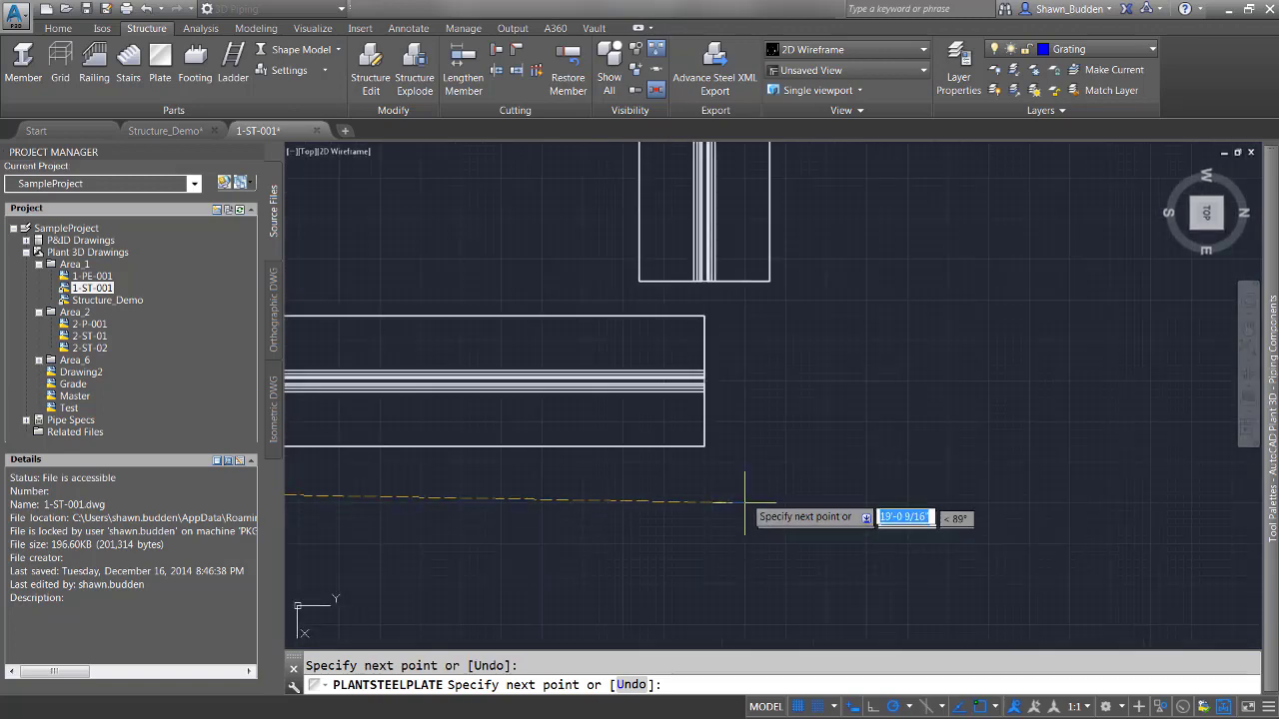
left_click(696, 447)
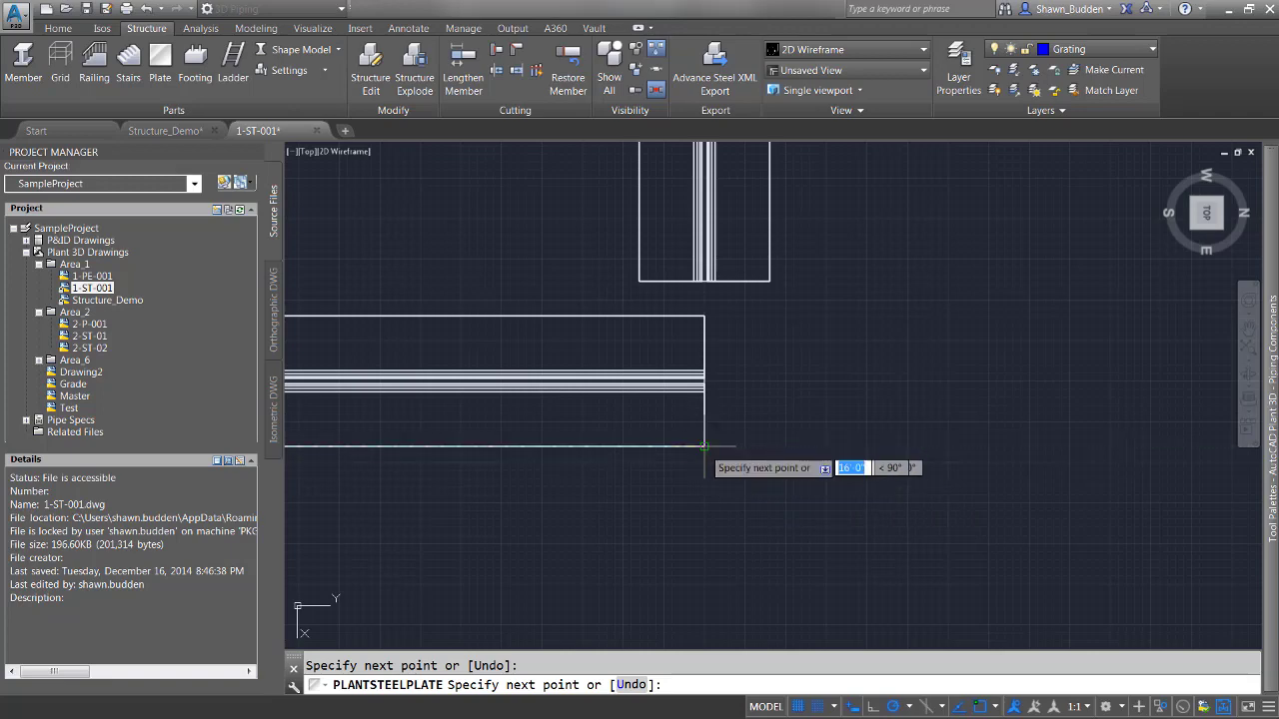
middle_click_drag(686, 242, 769, 562)
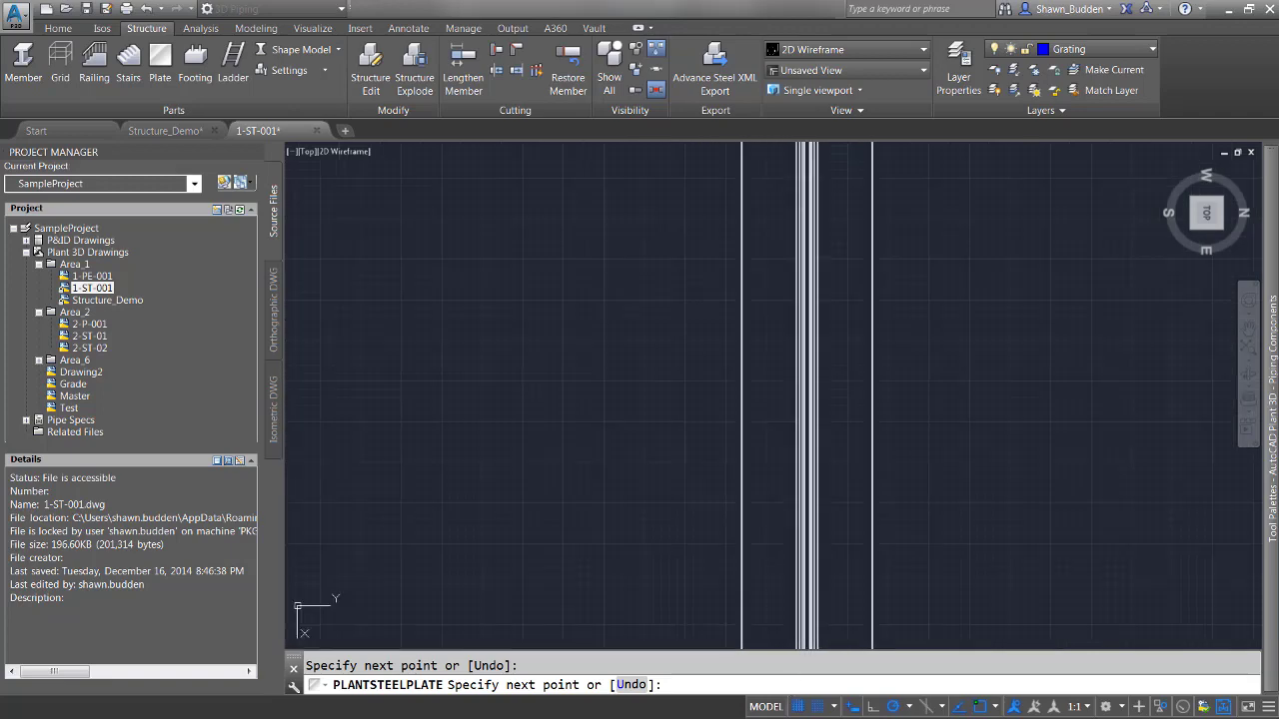
scroll(822, 556, "down", 6)
scroll(819, 450, "down", 2)
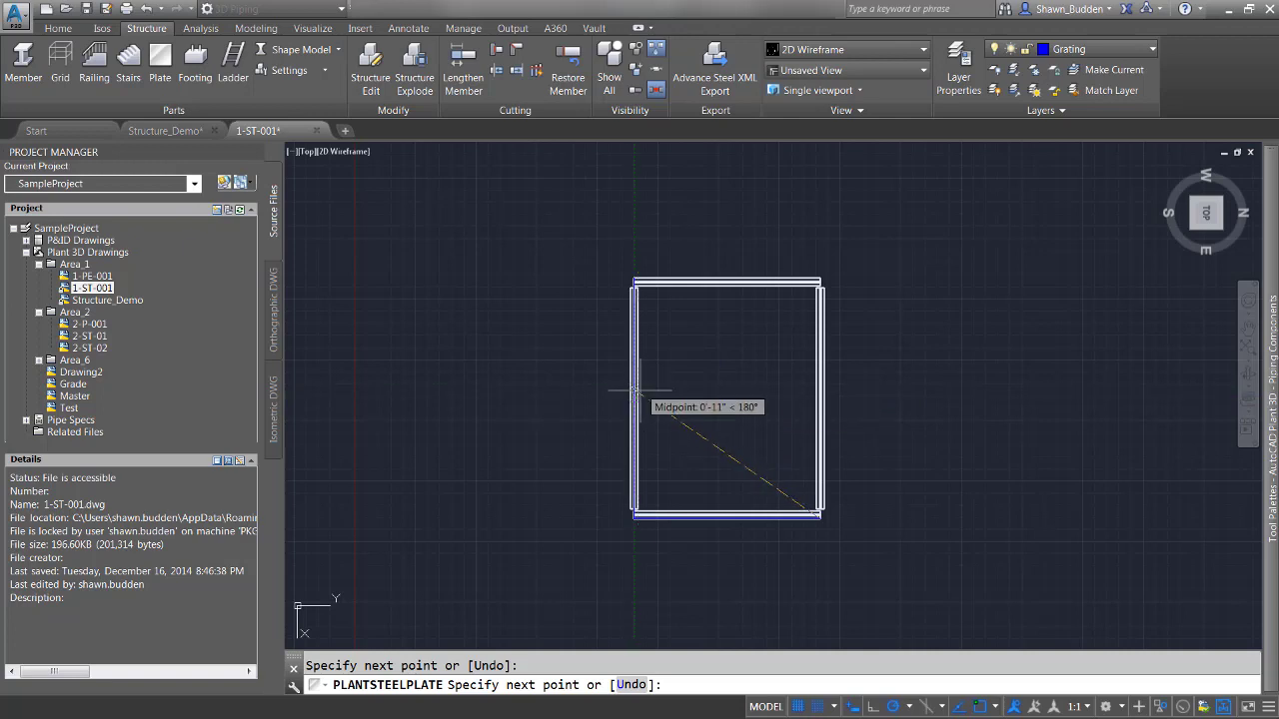
- With Ortho on, add vertices at mid-frame, the top beam and top-left corner, then finish the grating
scroll(645, 401, "up", 5)
scroll(644, 401, "up", 2)
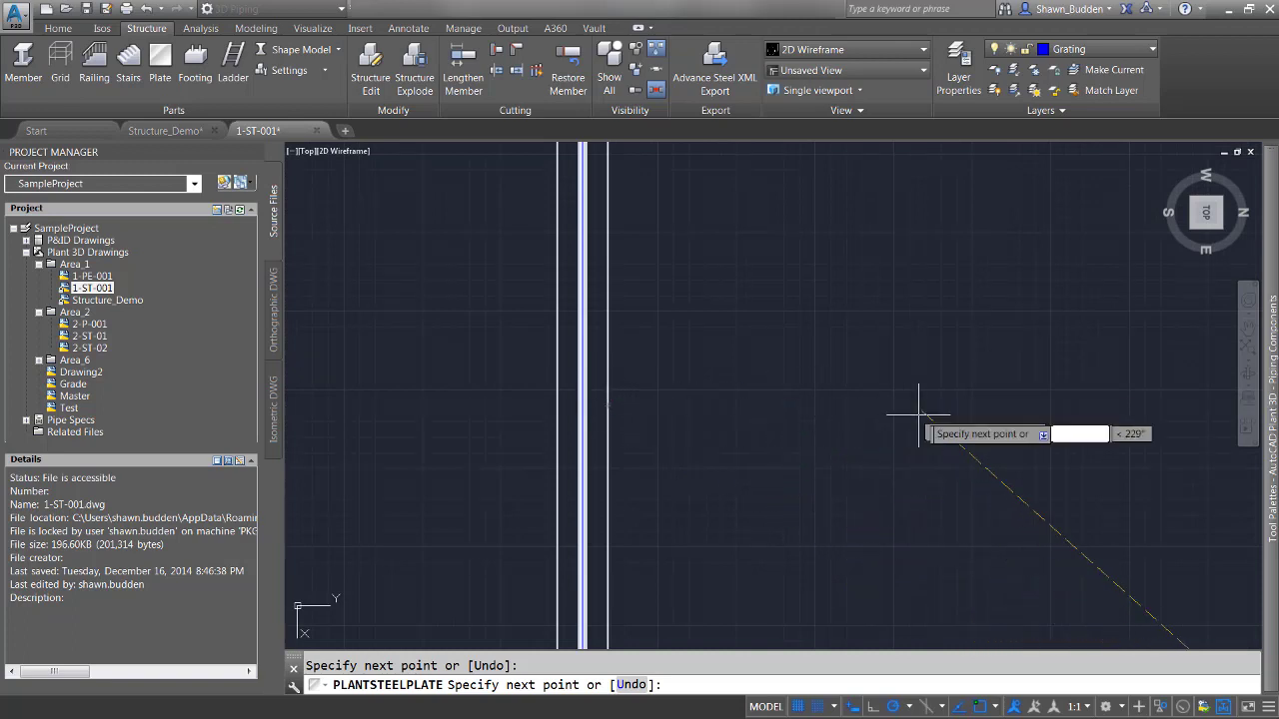
mouse_move(1104, 412)
middle_mouse_down()
mouse_move(996, 416)
mouse_move(583, 386)
middle_mouse_up()
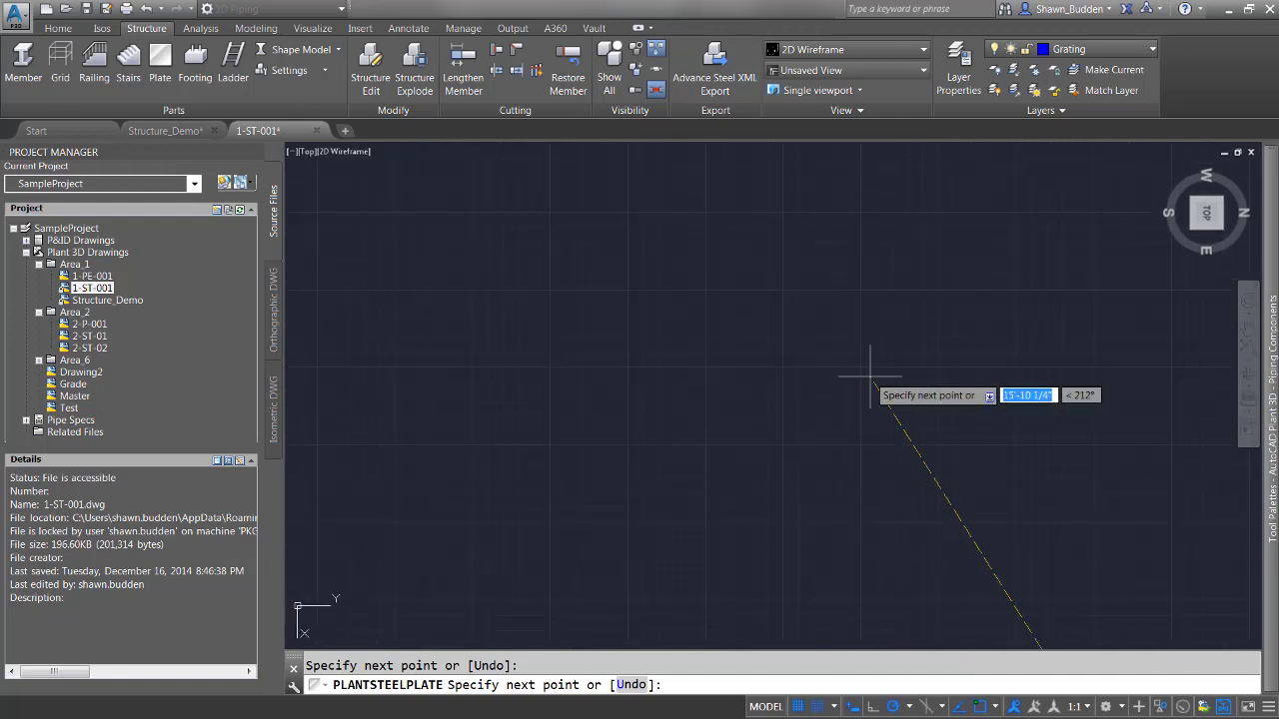
scroll(881, 366, "down", 2)
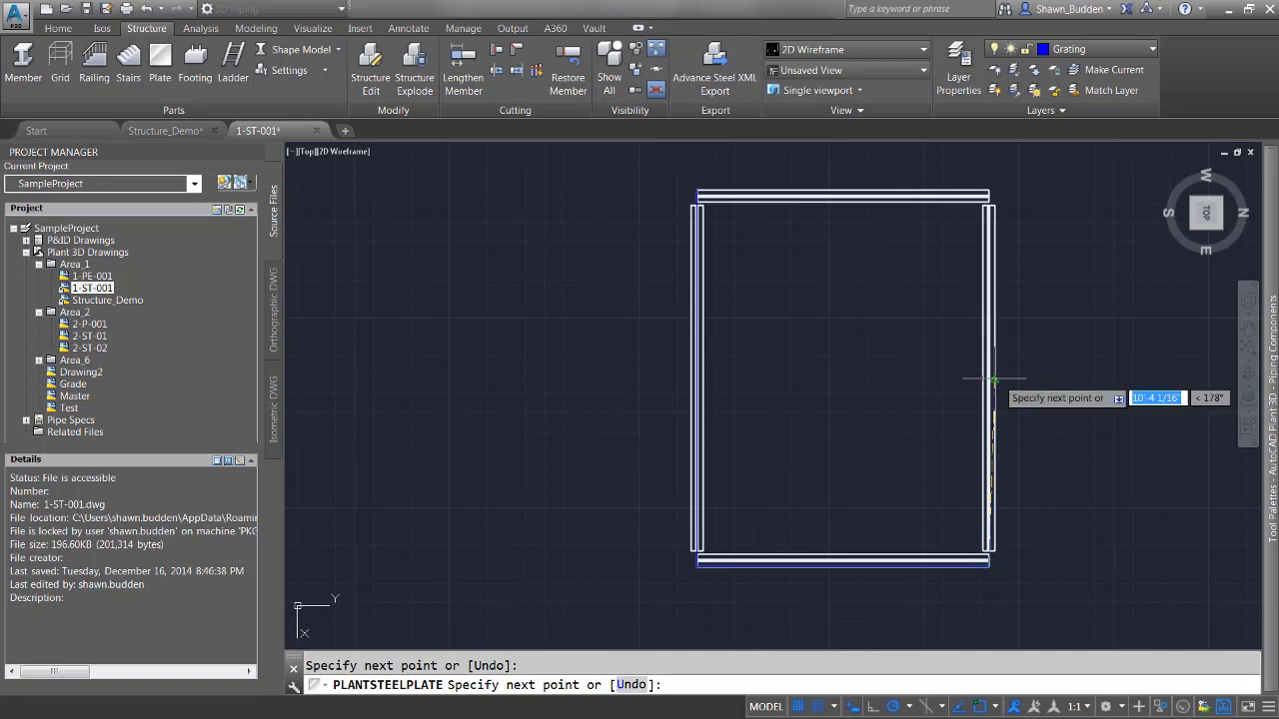
key("F8")
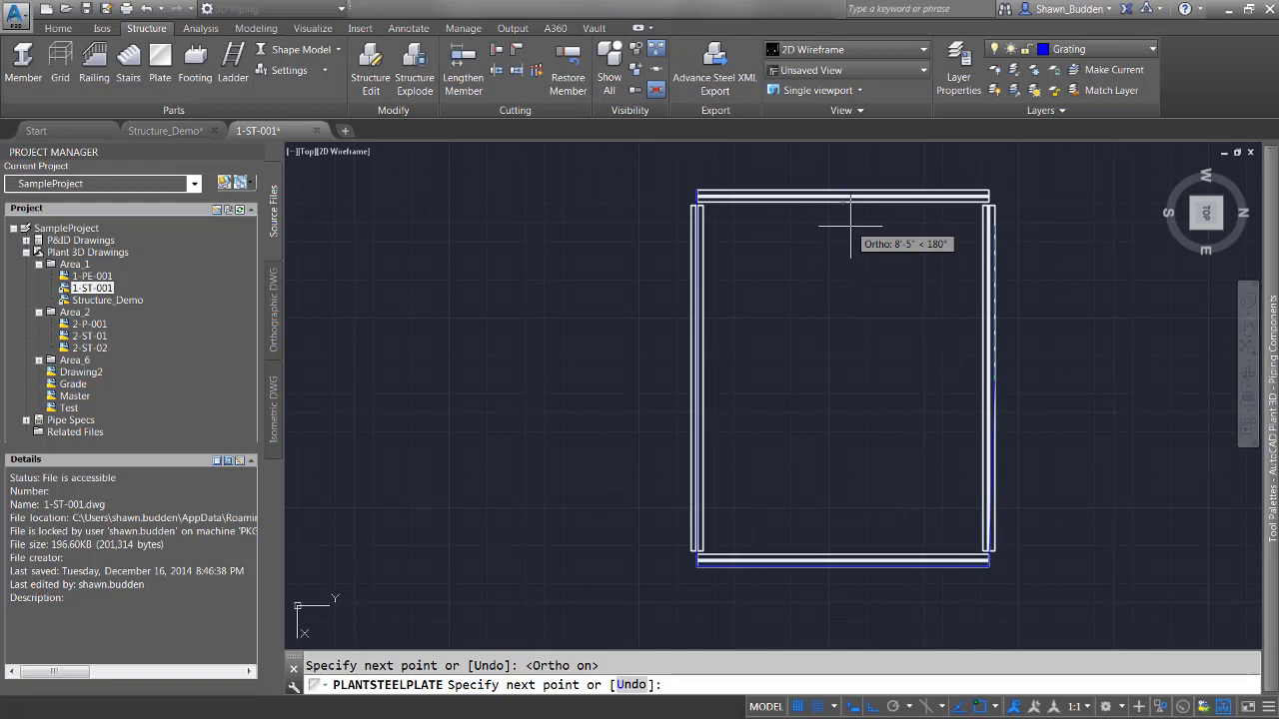
left_click(843, 376)
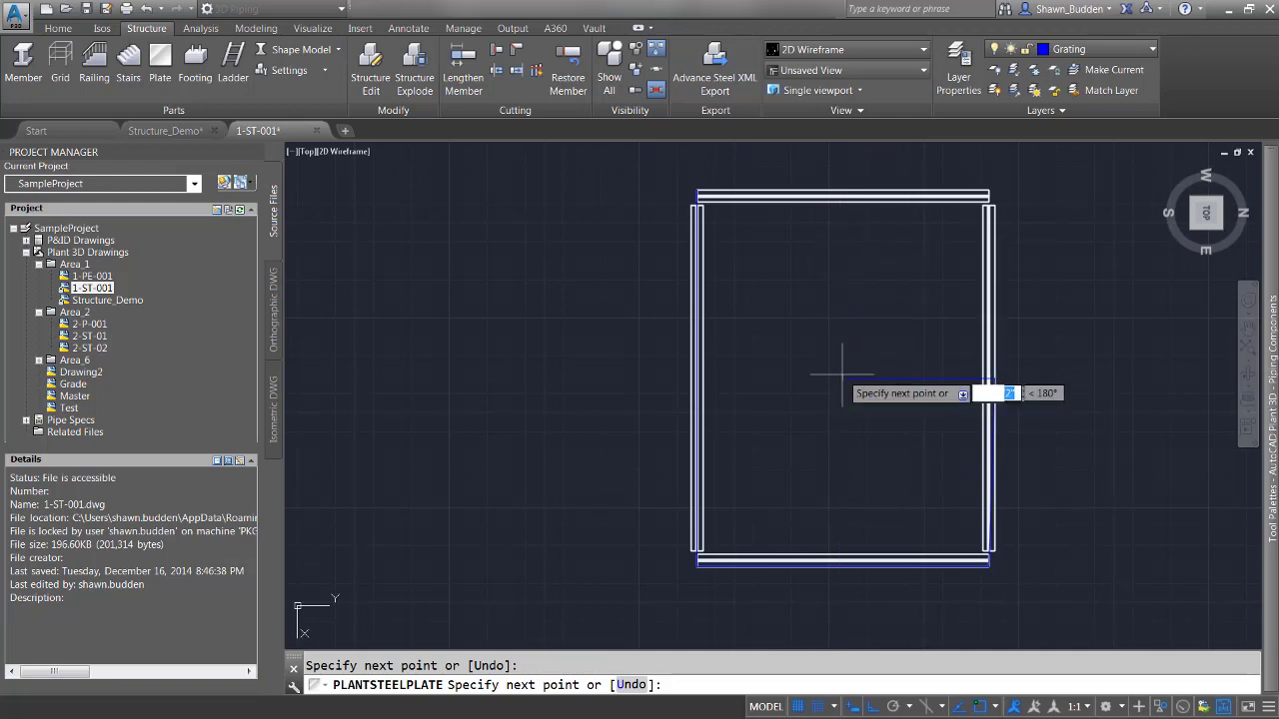
left_click(842, 192)
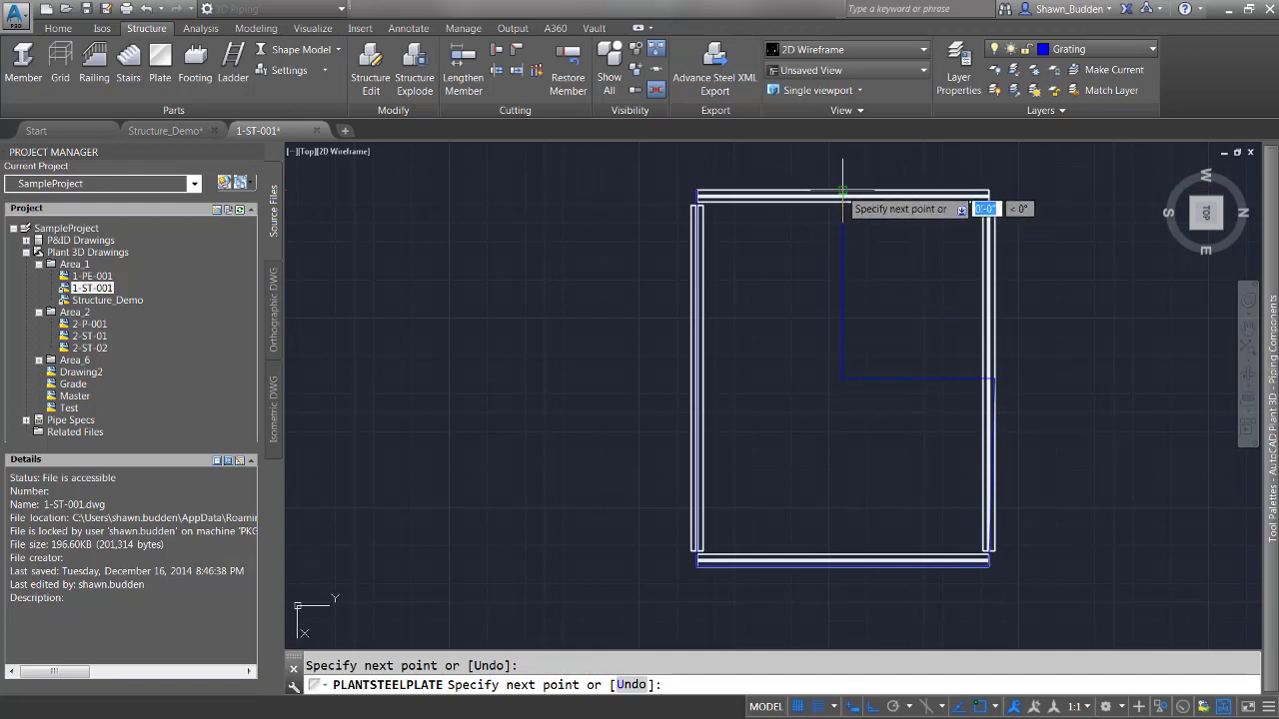
left_click(697, 190)
key("Return")
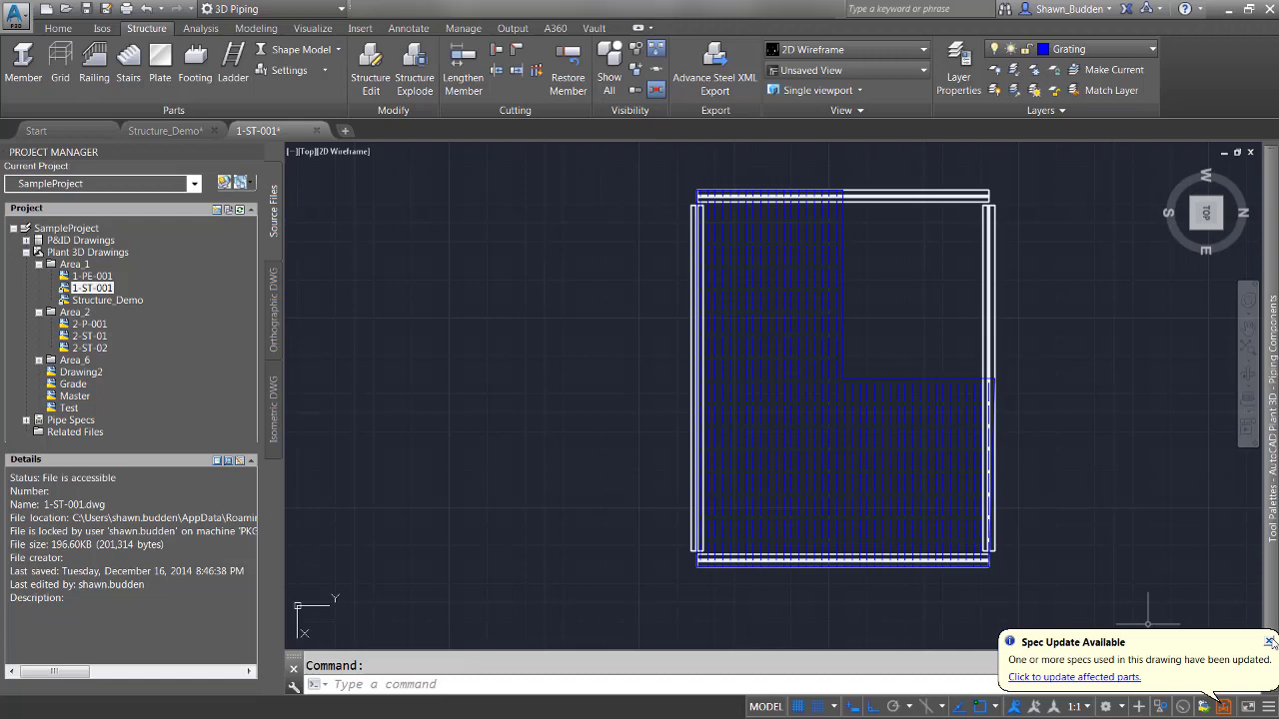
- Dismiss the Spec Update notice and orbit, zoom and pan to a tilted close-up of the grating
left_click(1270, 643)
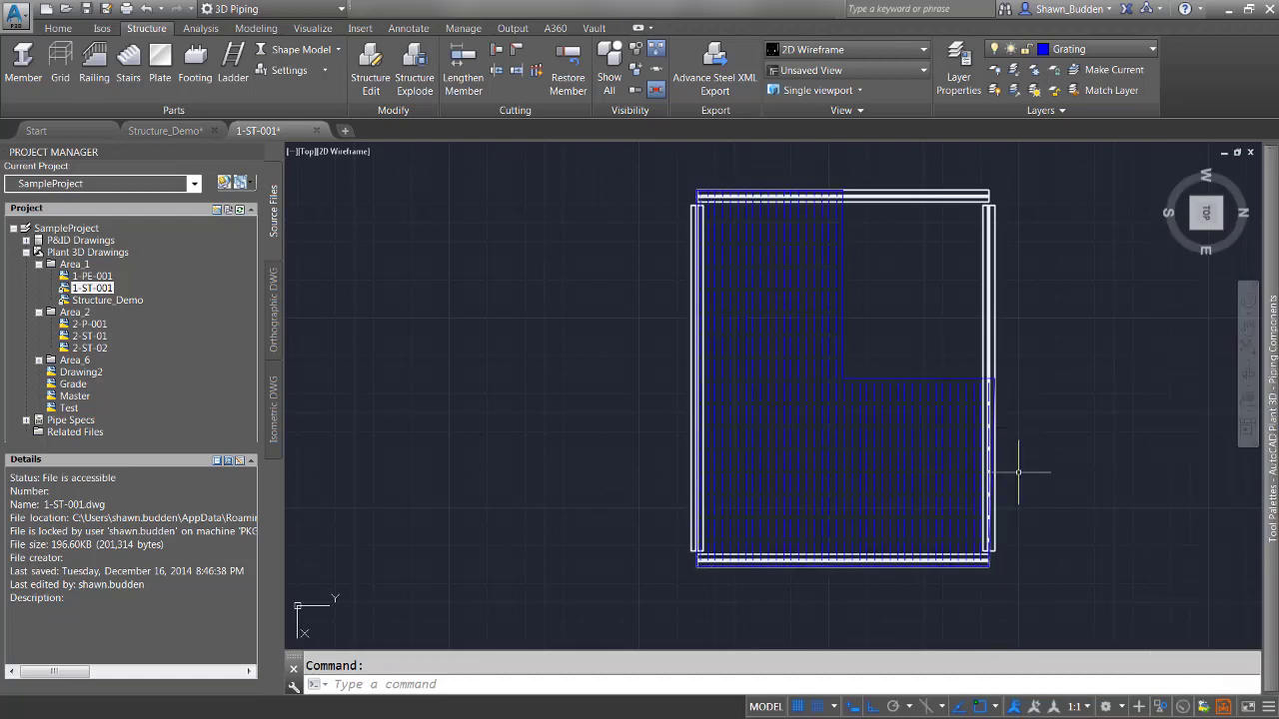
middle_click_drag(1046, 486, 774, 352, "shift")
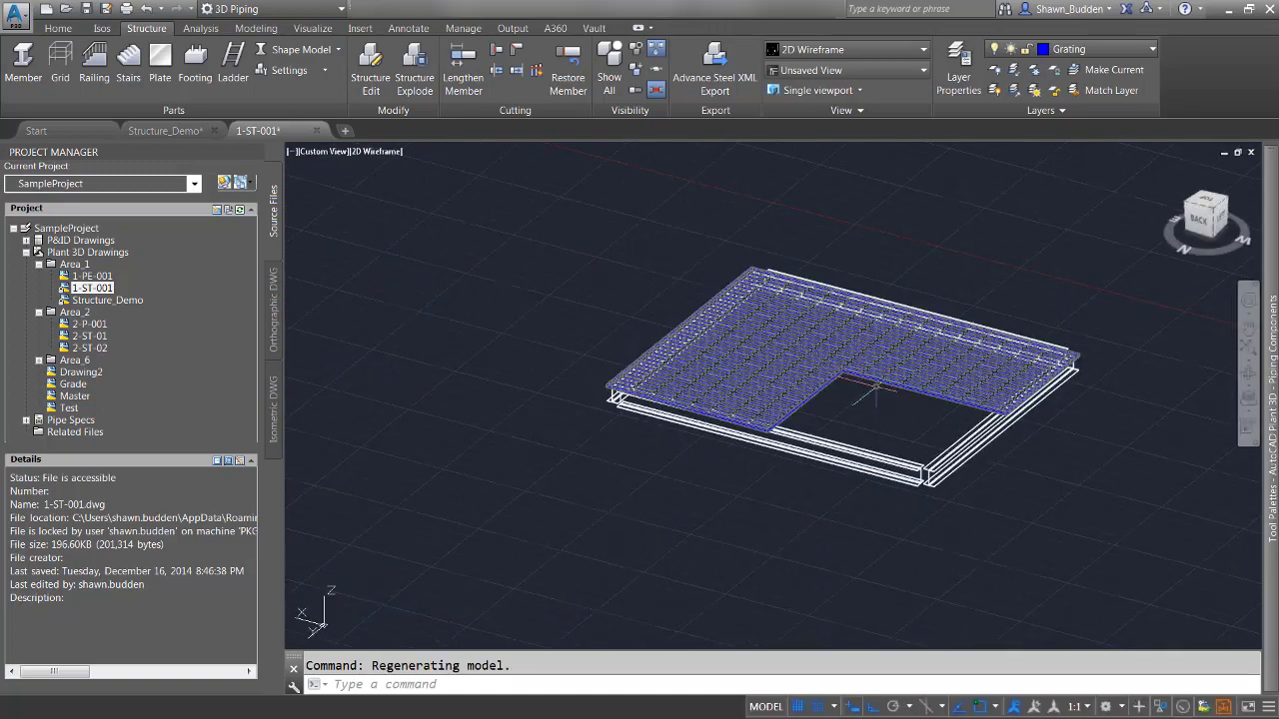
scroll(868, 386, "up", 5)
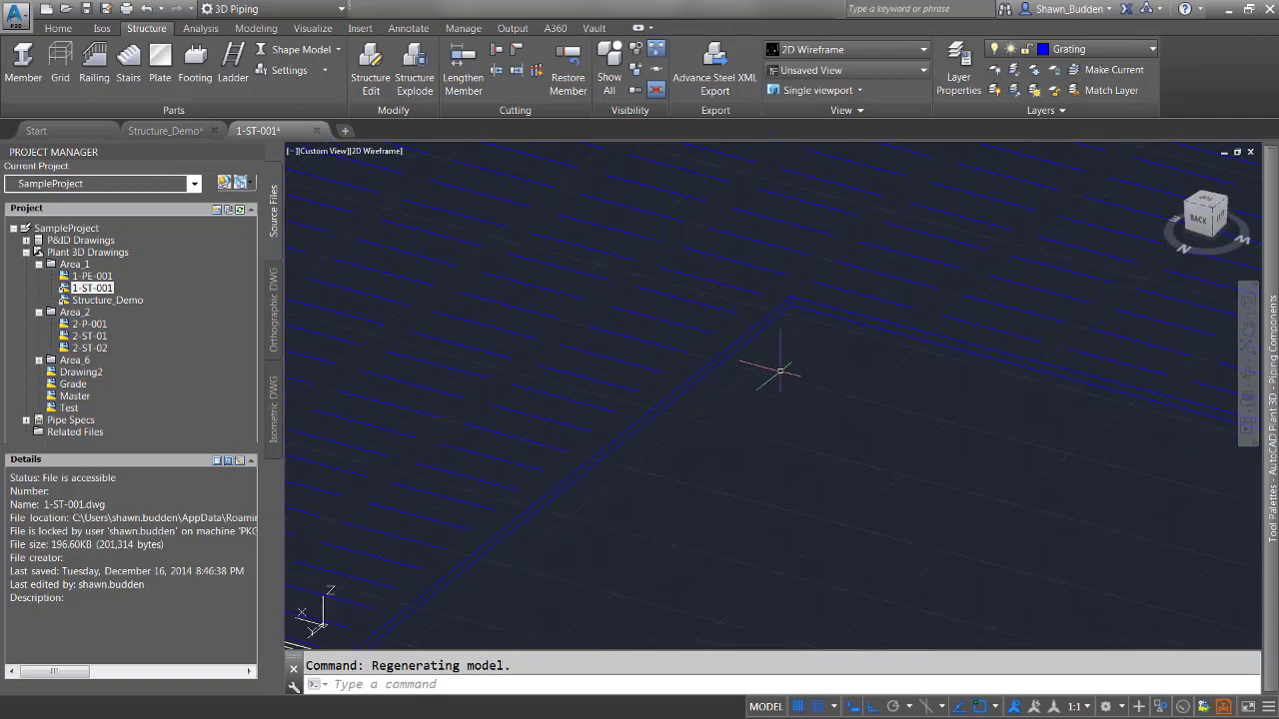
scroll(765, 371, "down", 5)
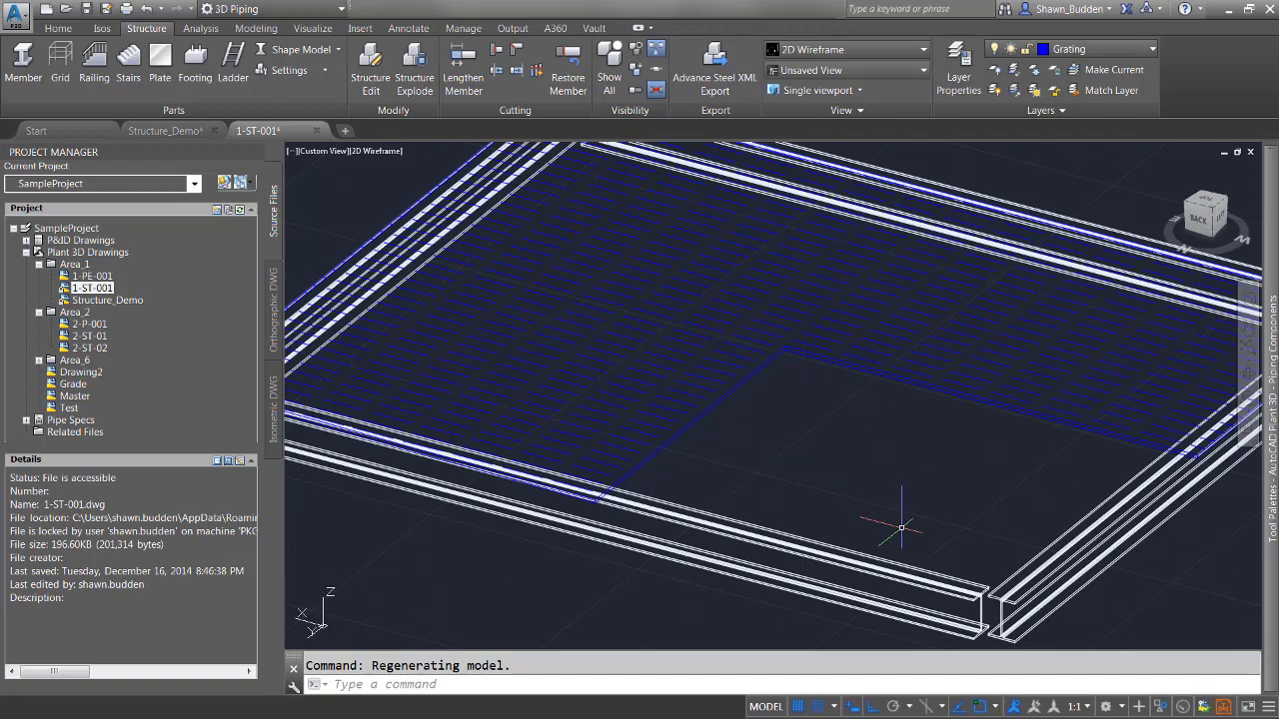
middle_click_drag(1045, 462, 854, 455)
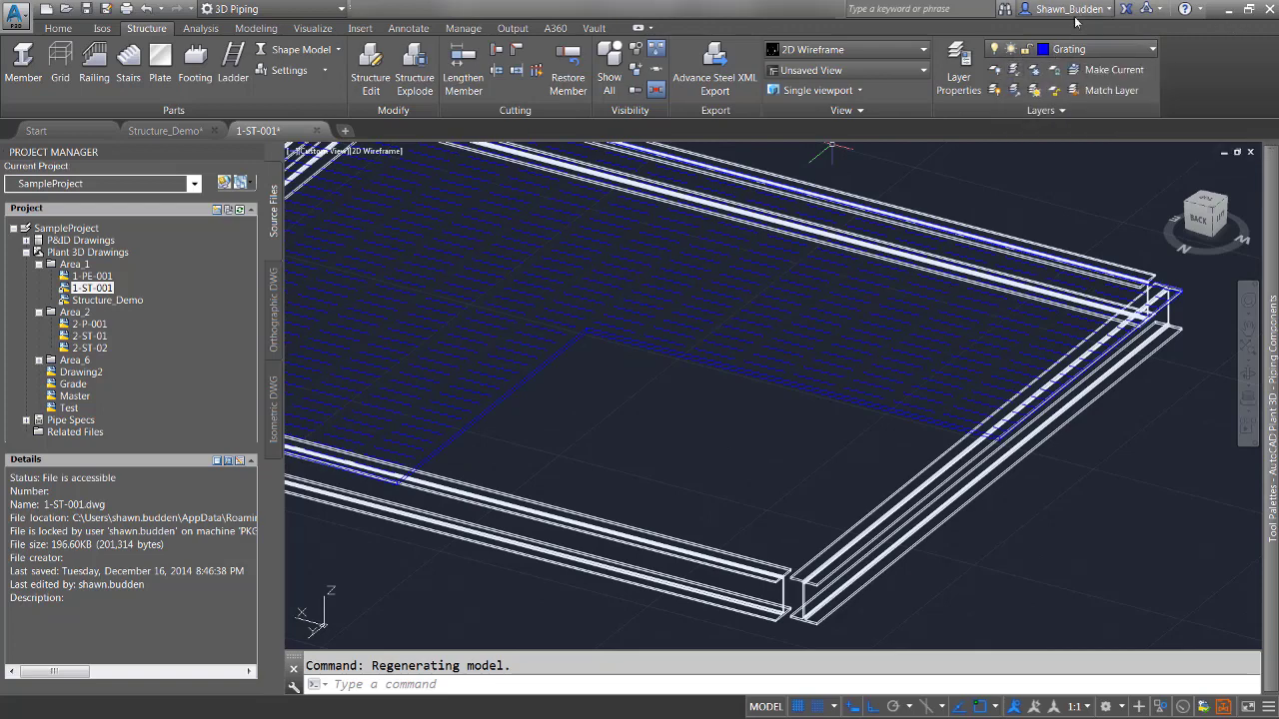
- Set the L-shaped grating's Color to Yellow in Properties, then close the palette
left_click(400, 223)
right_click(404, 233)
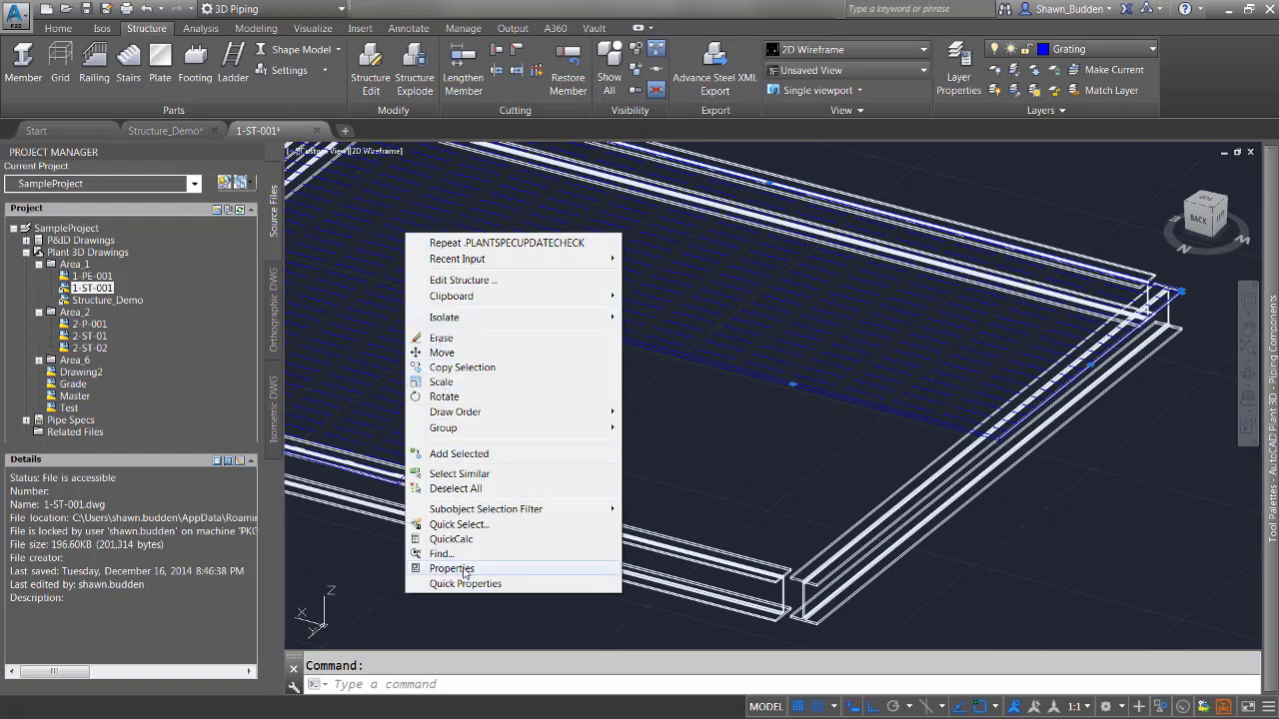
left_click(451, 568)
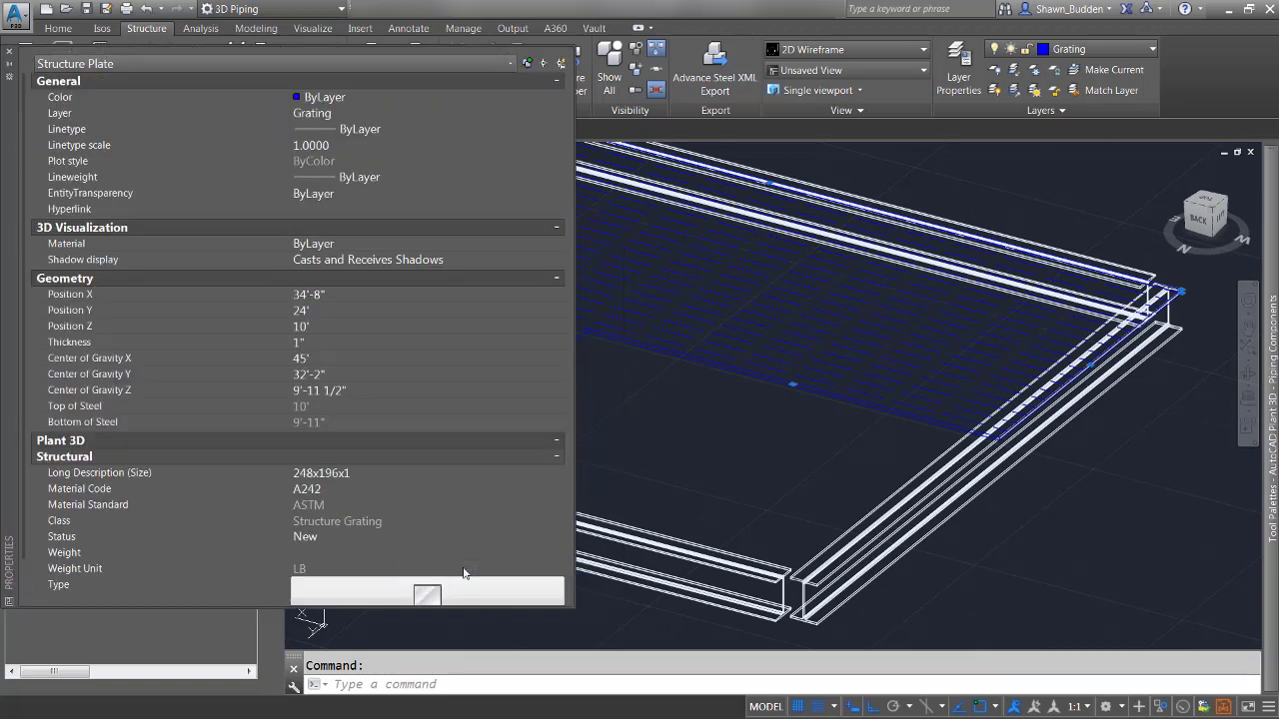
left_click(371, 99)
left_click(371, 99)
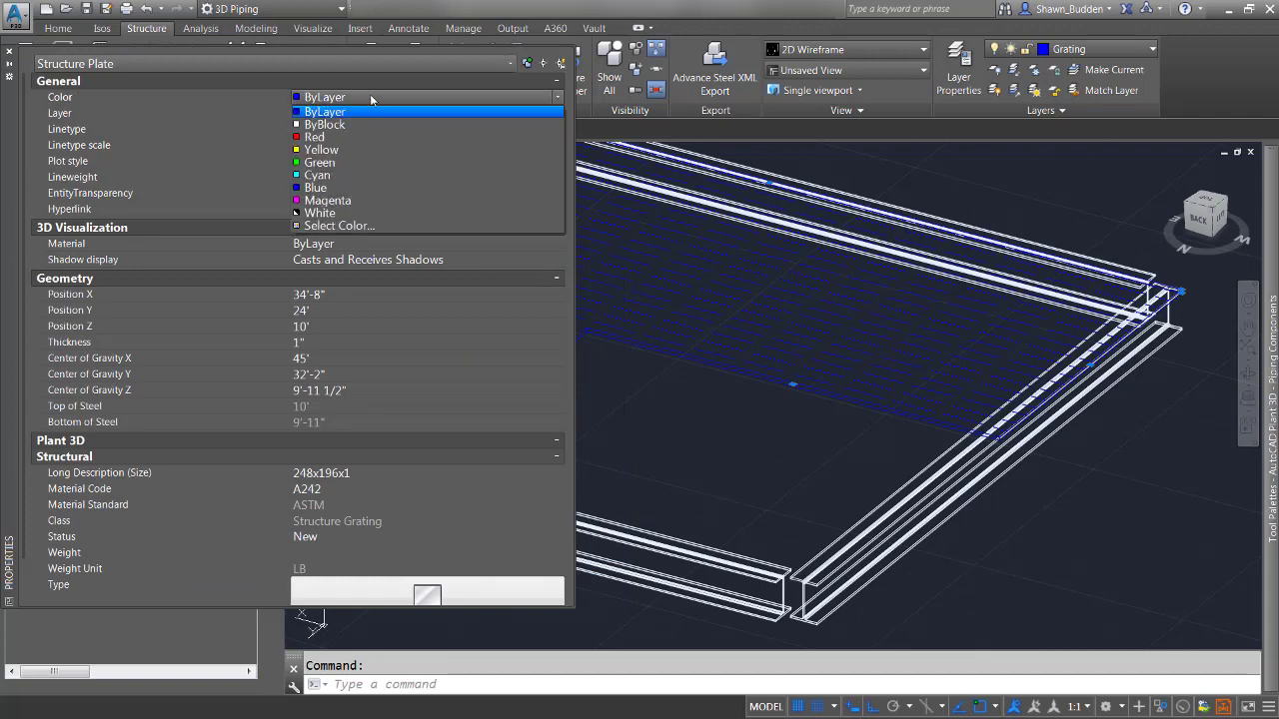
left_click(332, 150)
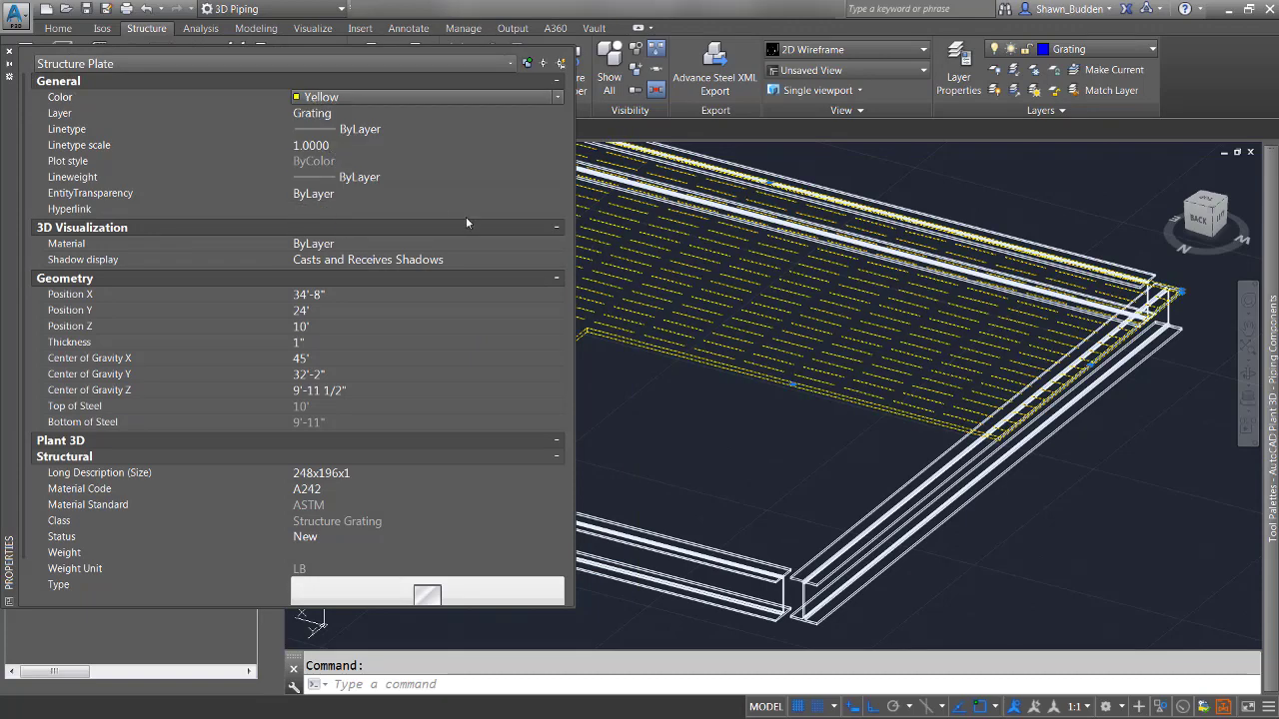
key("Escape")
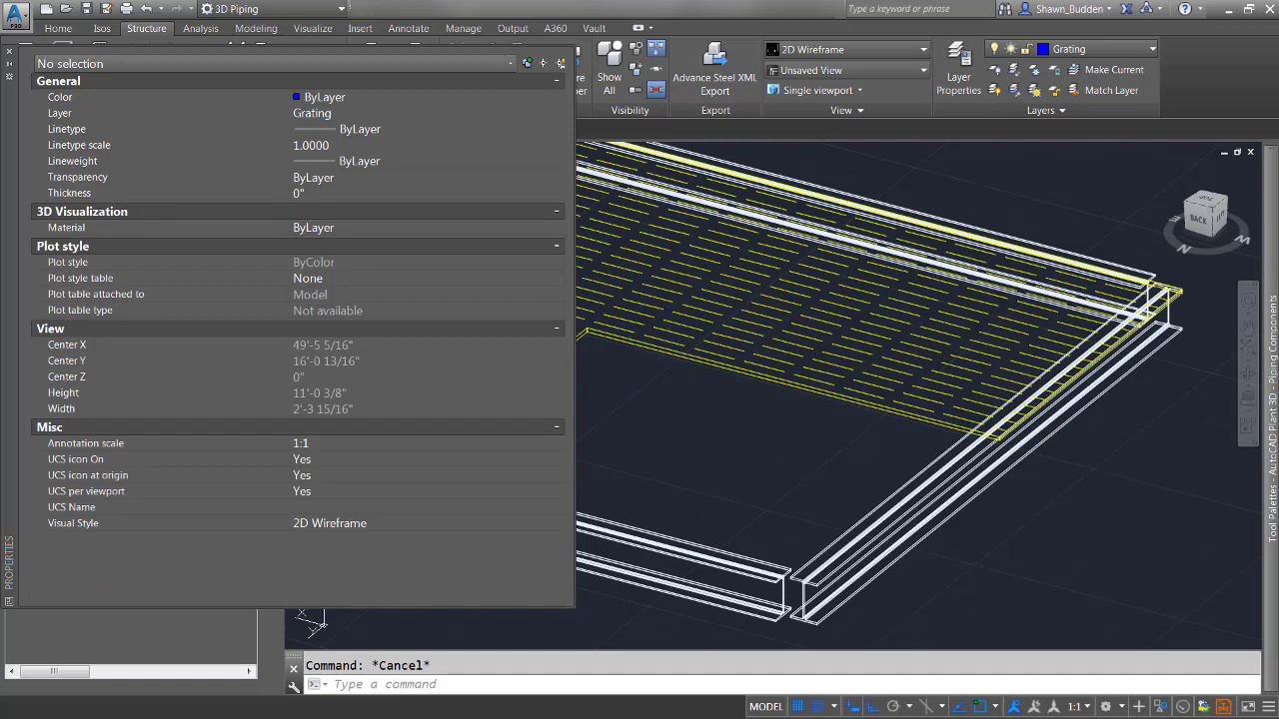
left_click(9, 52)
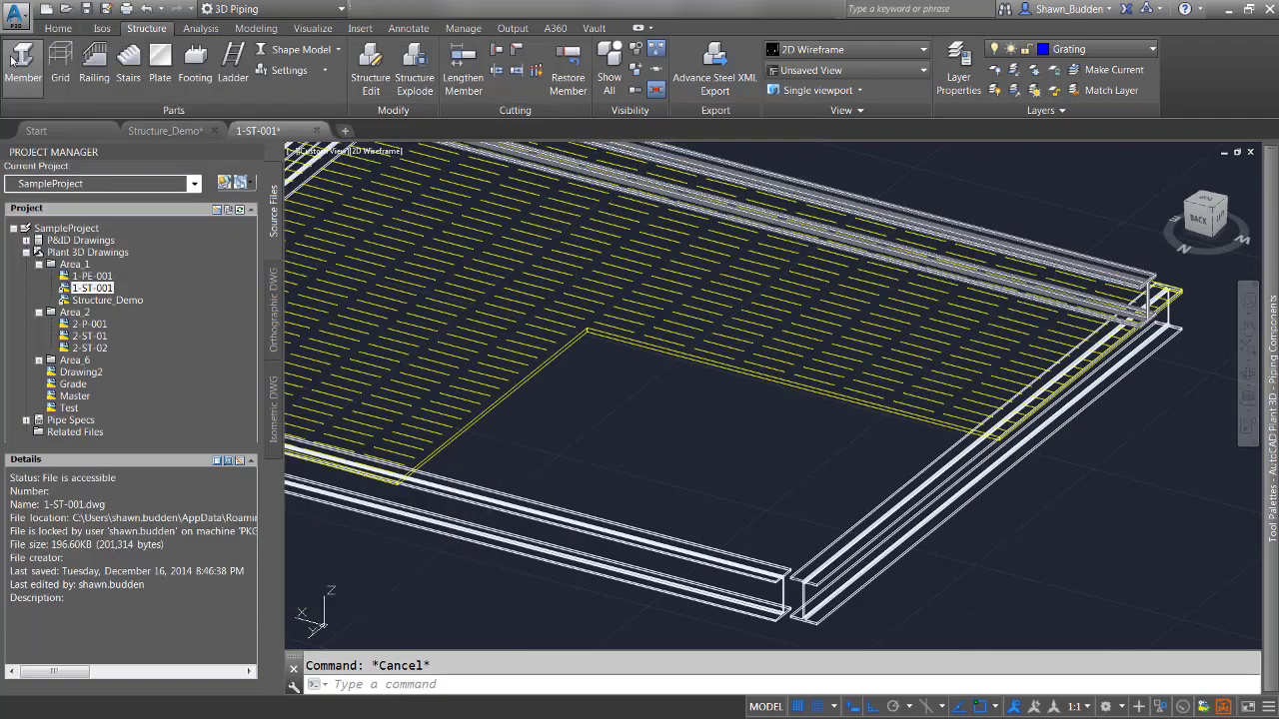
- Switch the viewport to Realistic visual style and zoom out to the whole steel structure
left_click(380, 151)
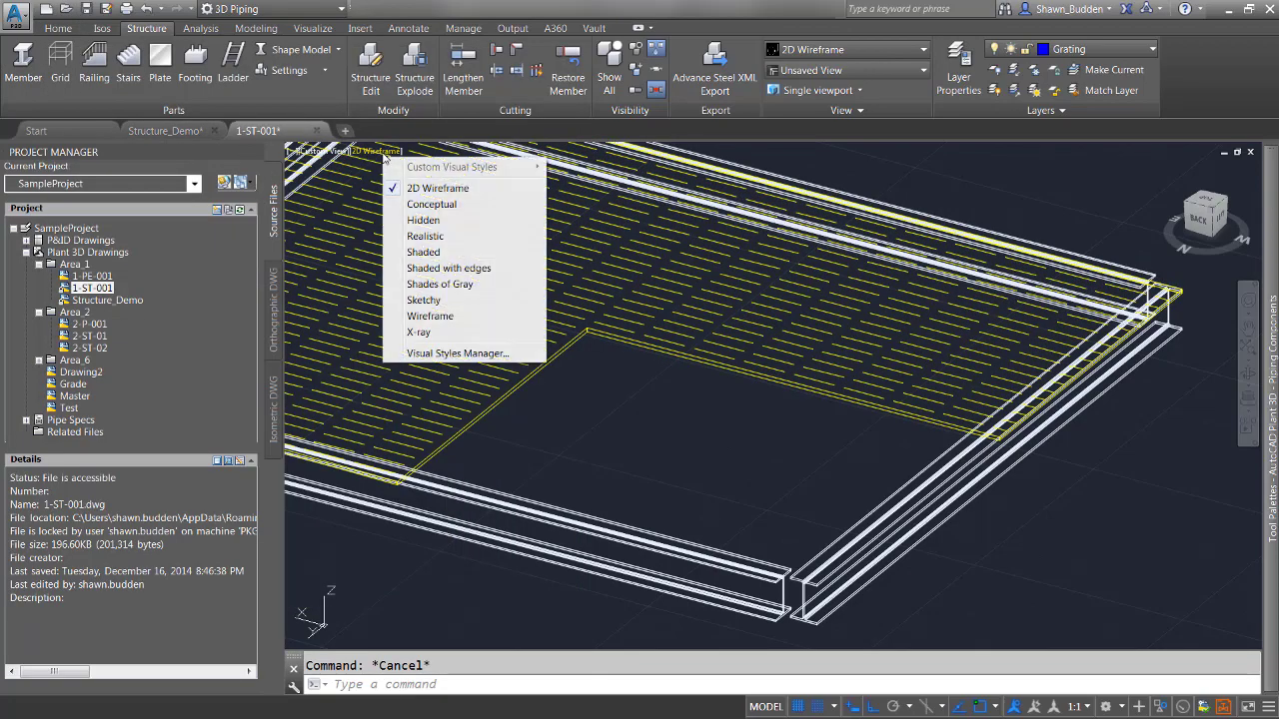
left_click(434, 236)
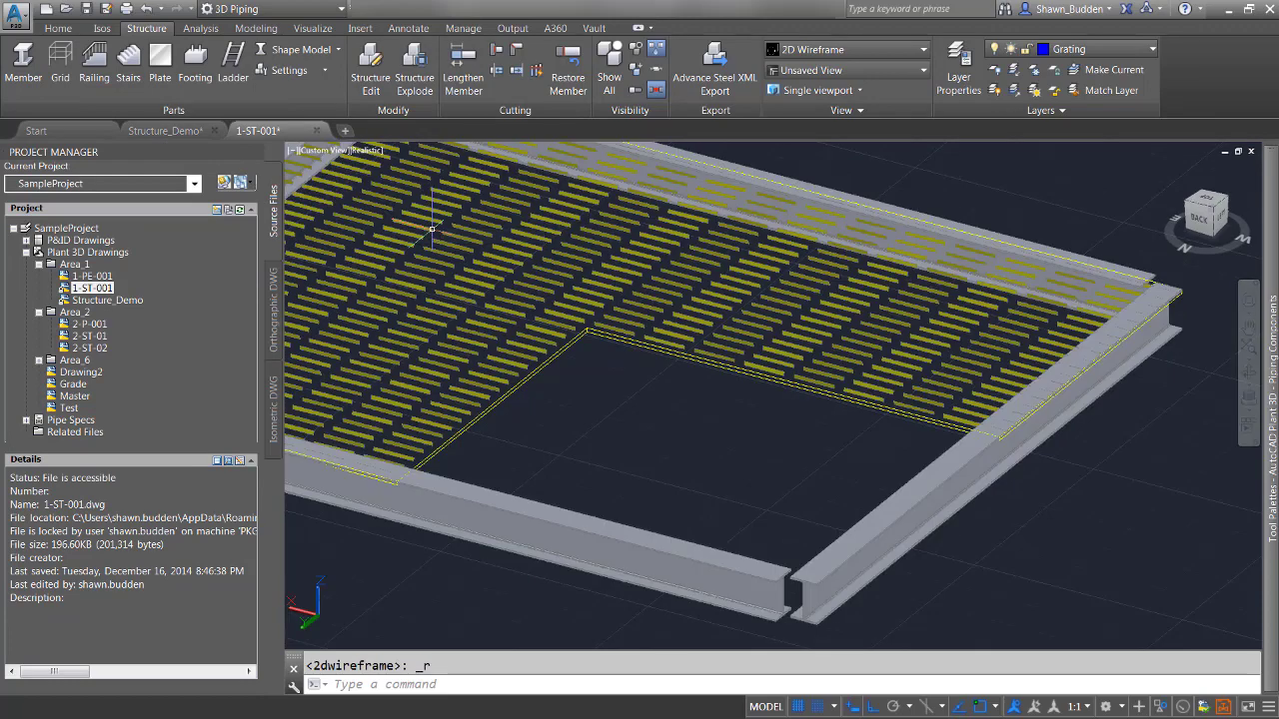
scroll(1070, 566, "down", 3)
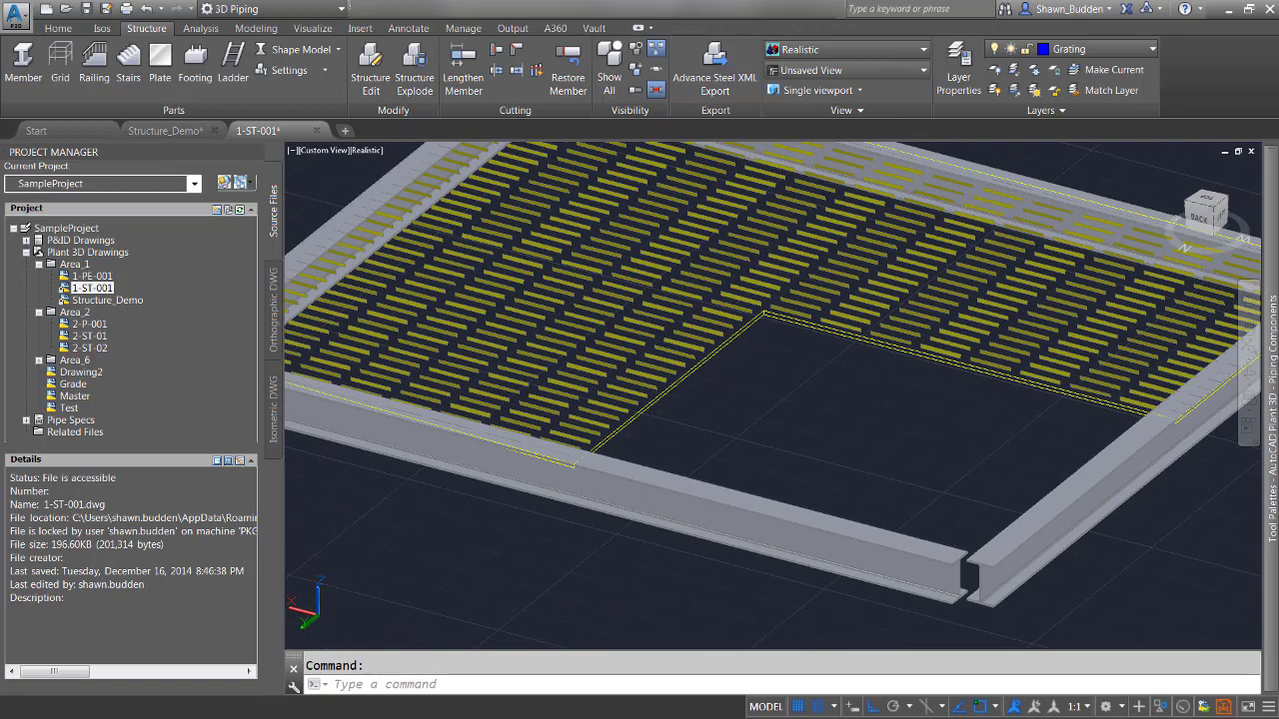
scroll(600, 564, "up", 4)
scroll(600, 565, "down", 4)
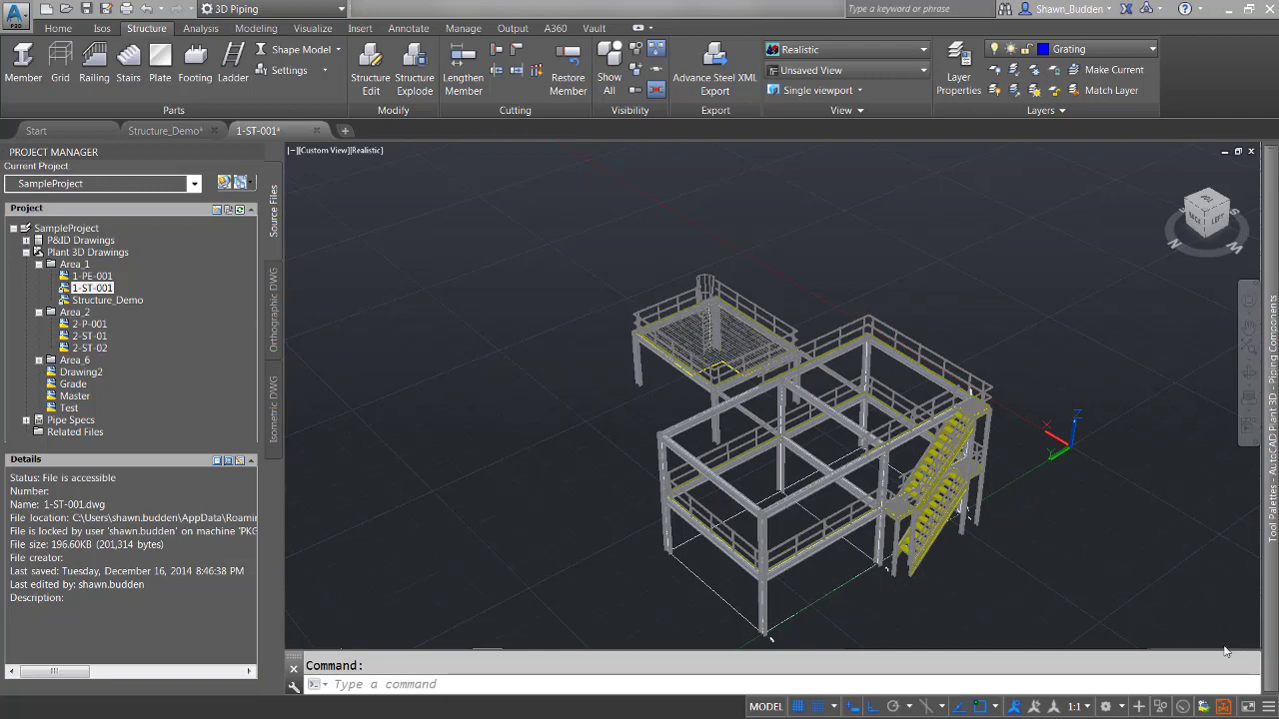
mouse_move(1271, 419)
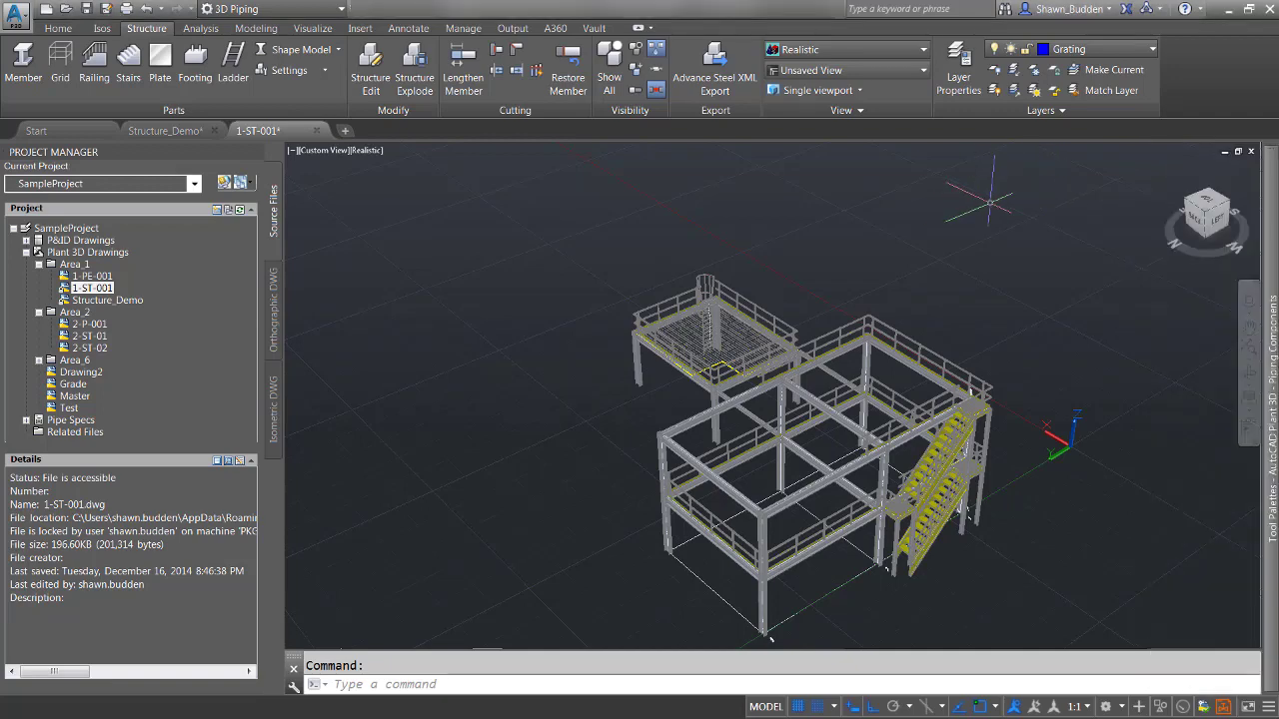
- Set the ViewCube to the TOP view, cancelling the stray selection window
left_click(1209, 202)
mouse_move(1271, 420)
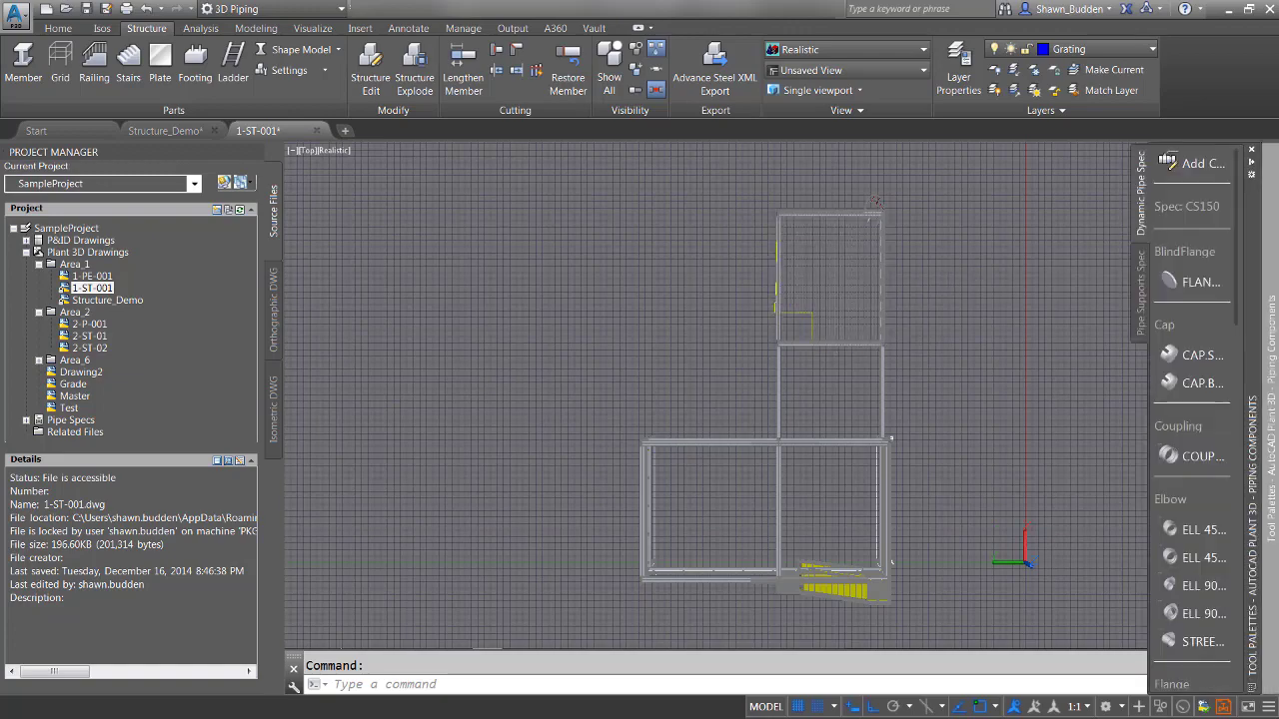
left_click(1054, 216)
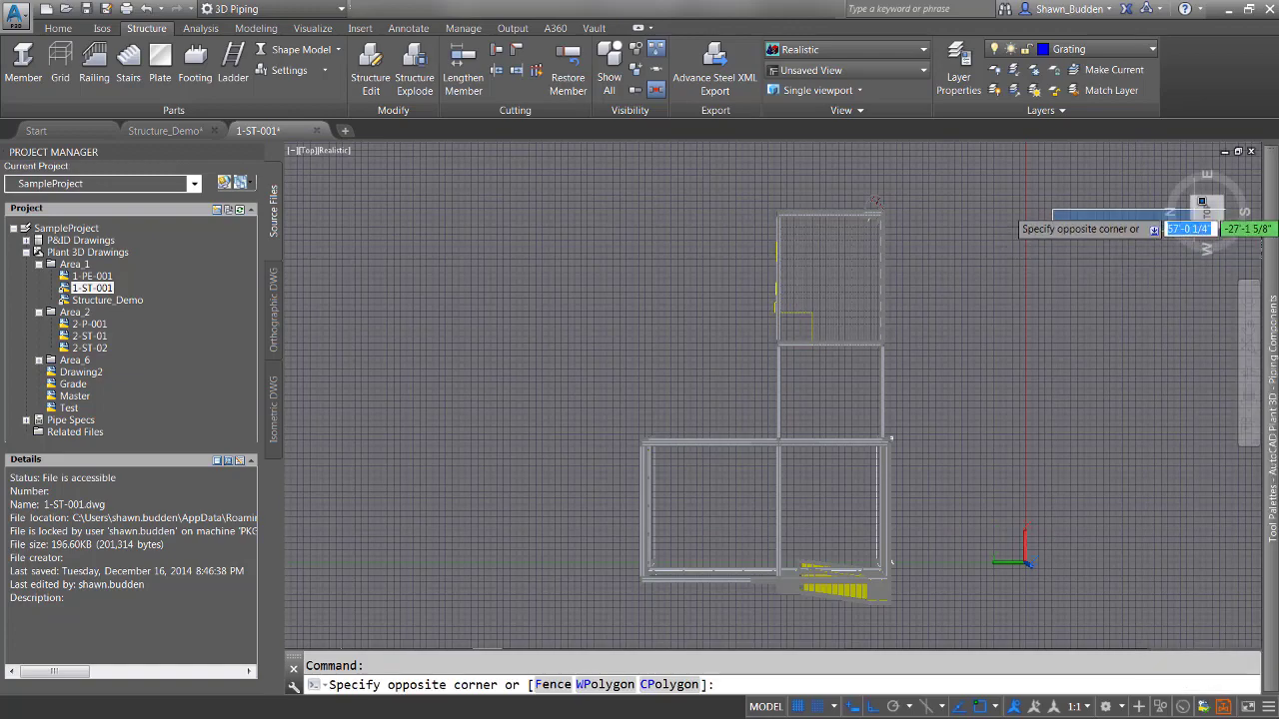
right_click(1204, 202)
right_click(1212, 207)
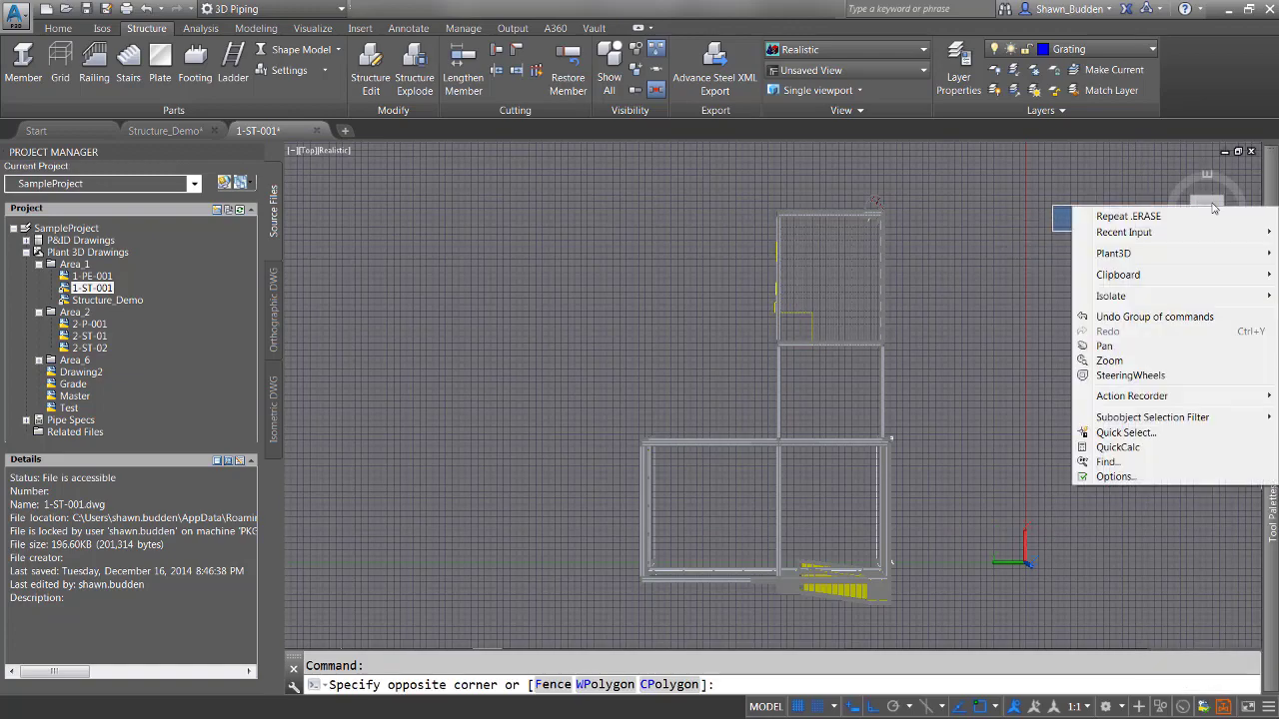
key("Escape")
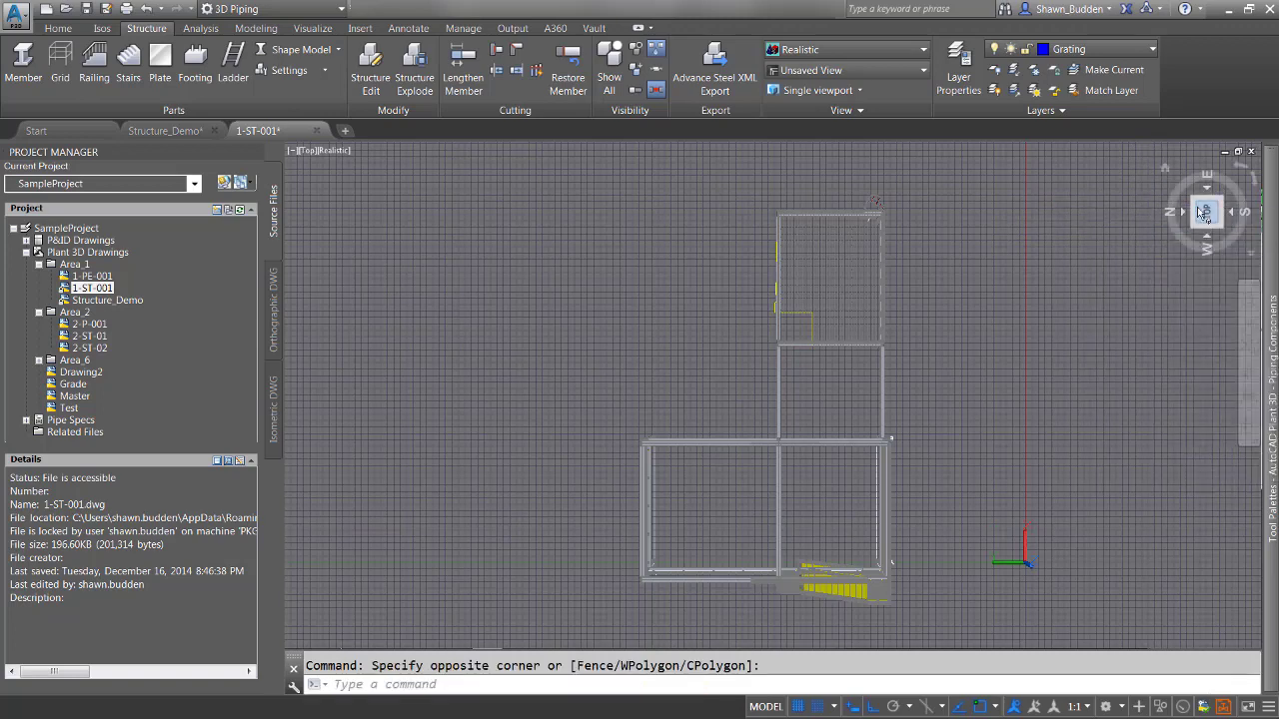
- Switch the view to Parallel projection and roll the top view a quarter turn
right_click(1204, 212)
left_click(1133, 236)
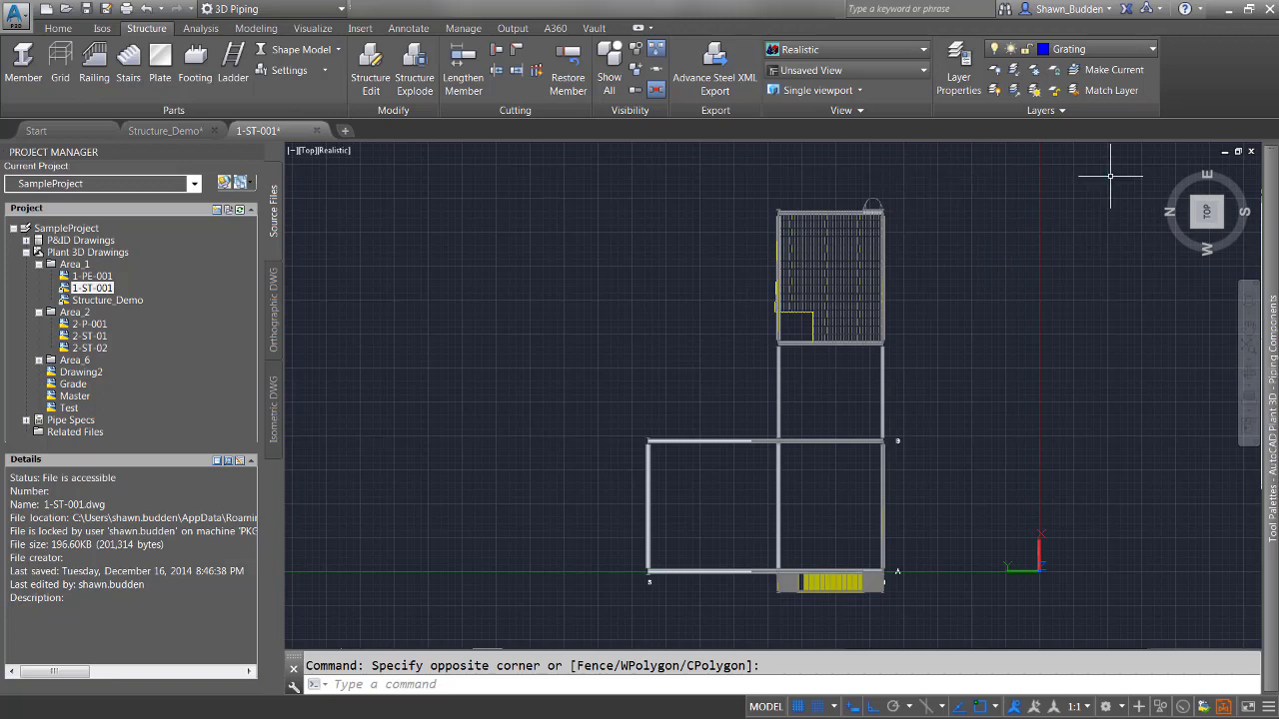
mouse_move(1235, 170)
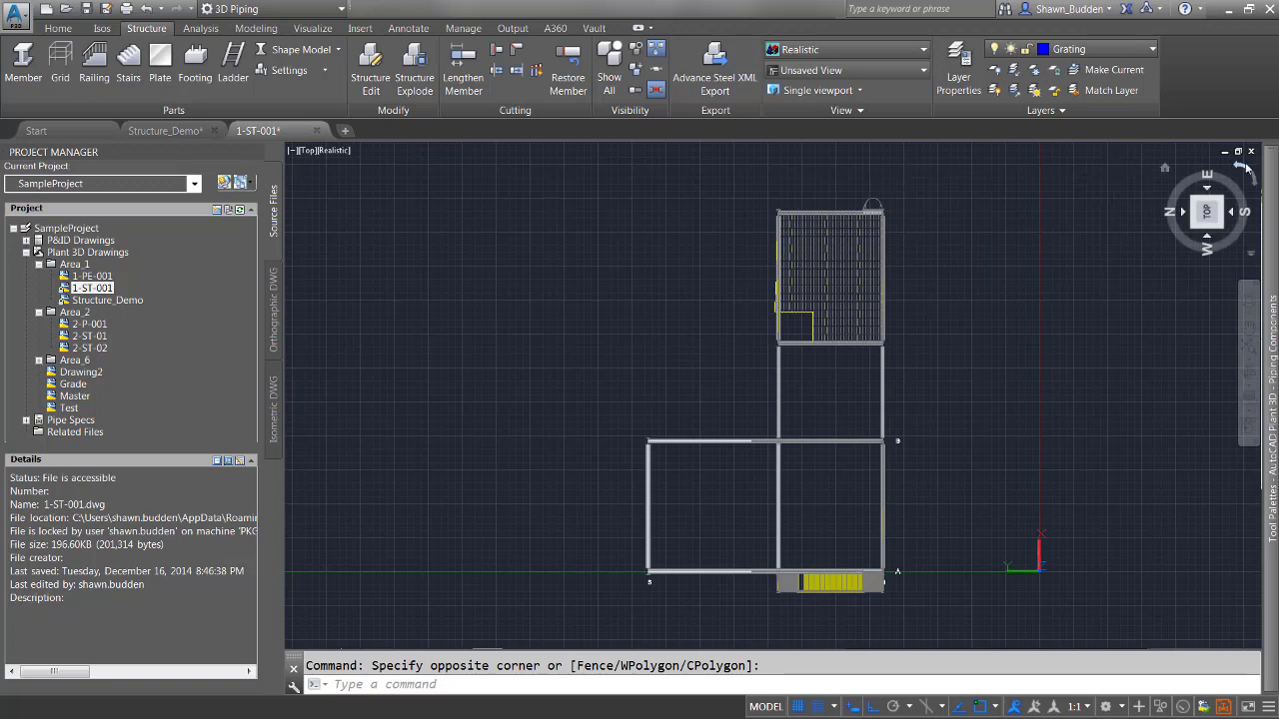
left_click(1242, 170)
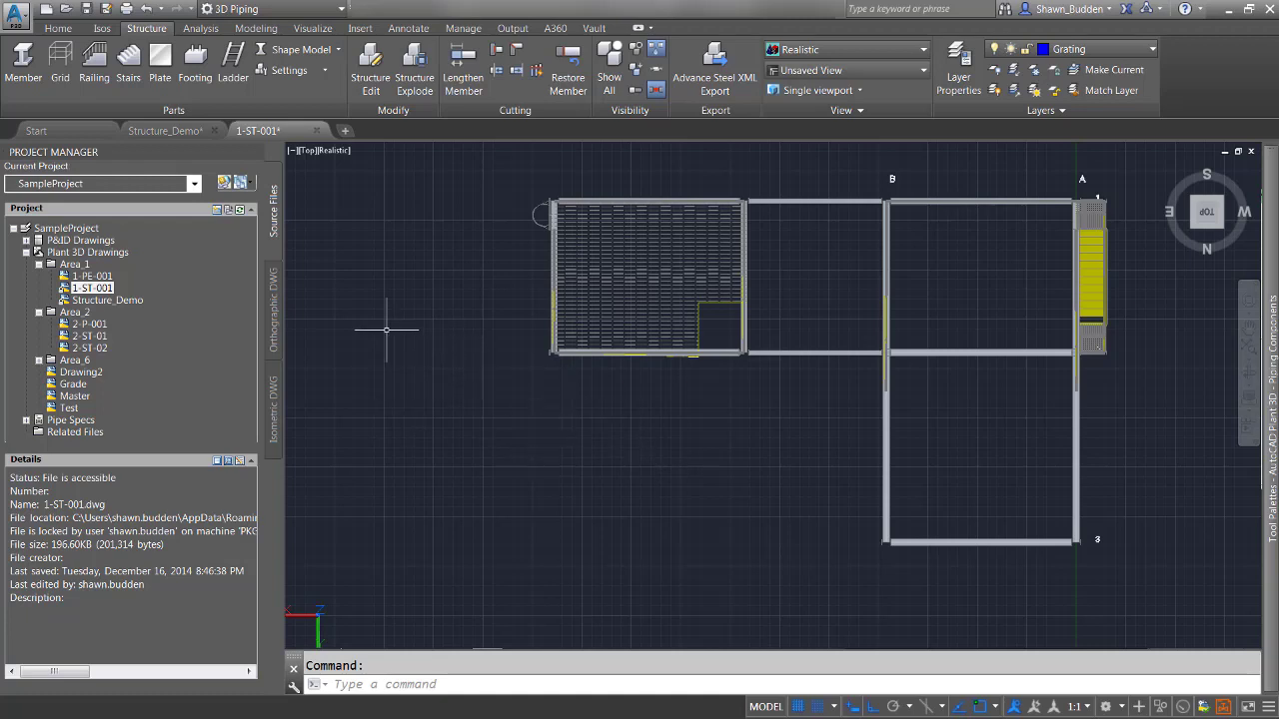
- Draw a closed six-corner L-shaped polyline below the existing grating with PLINE
type("pli")
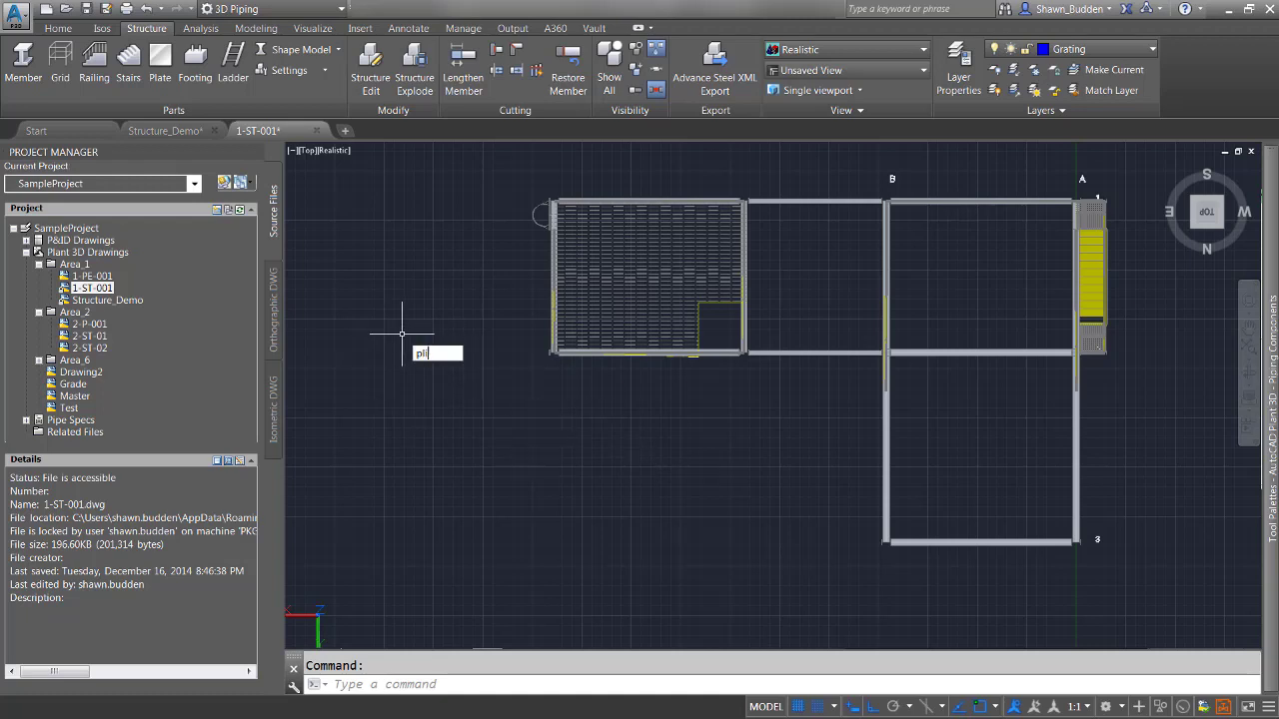
type("n")
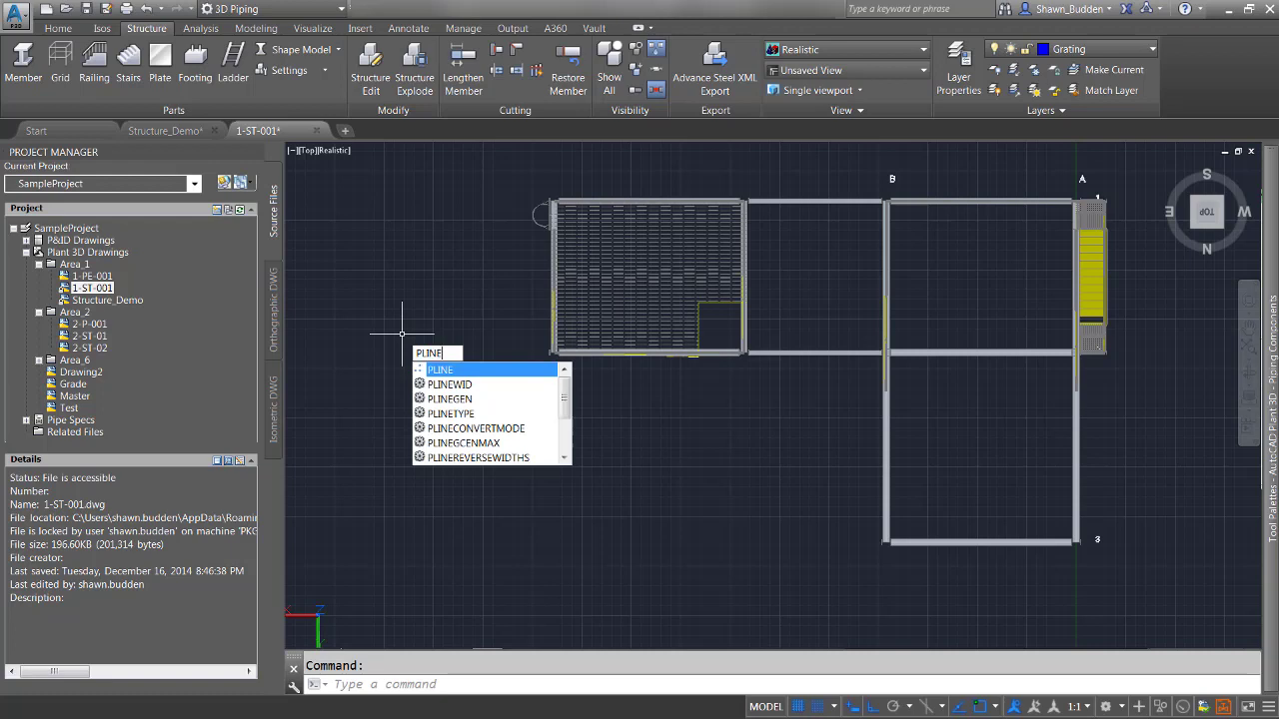
key("Return")
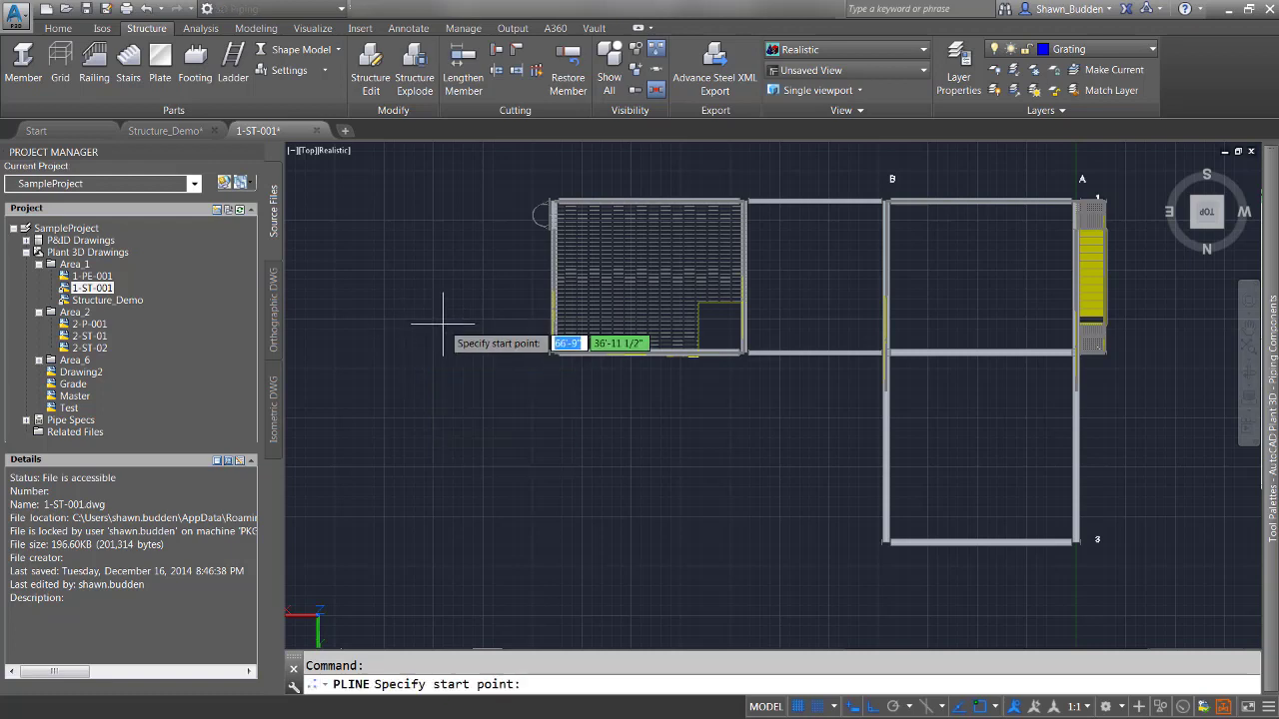
left_click(553, 408)
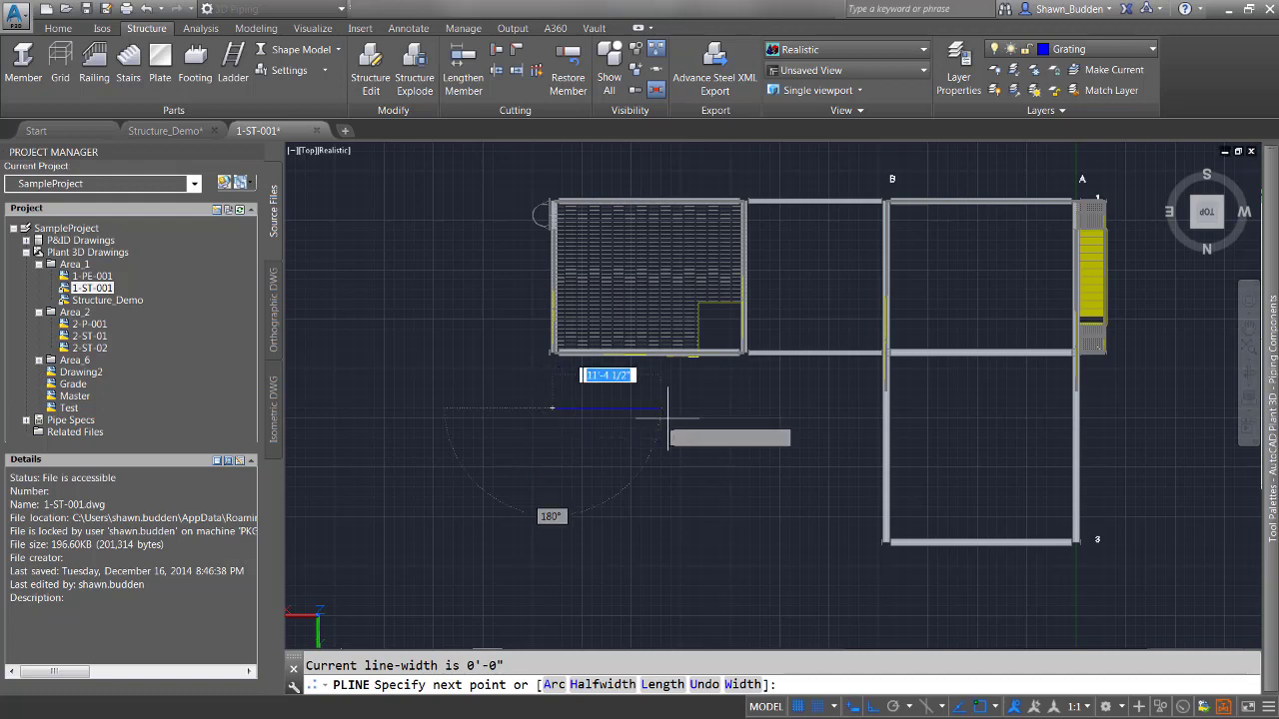
left_click(734, 409)
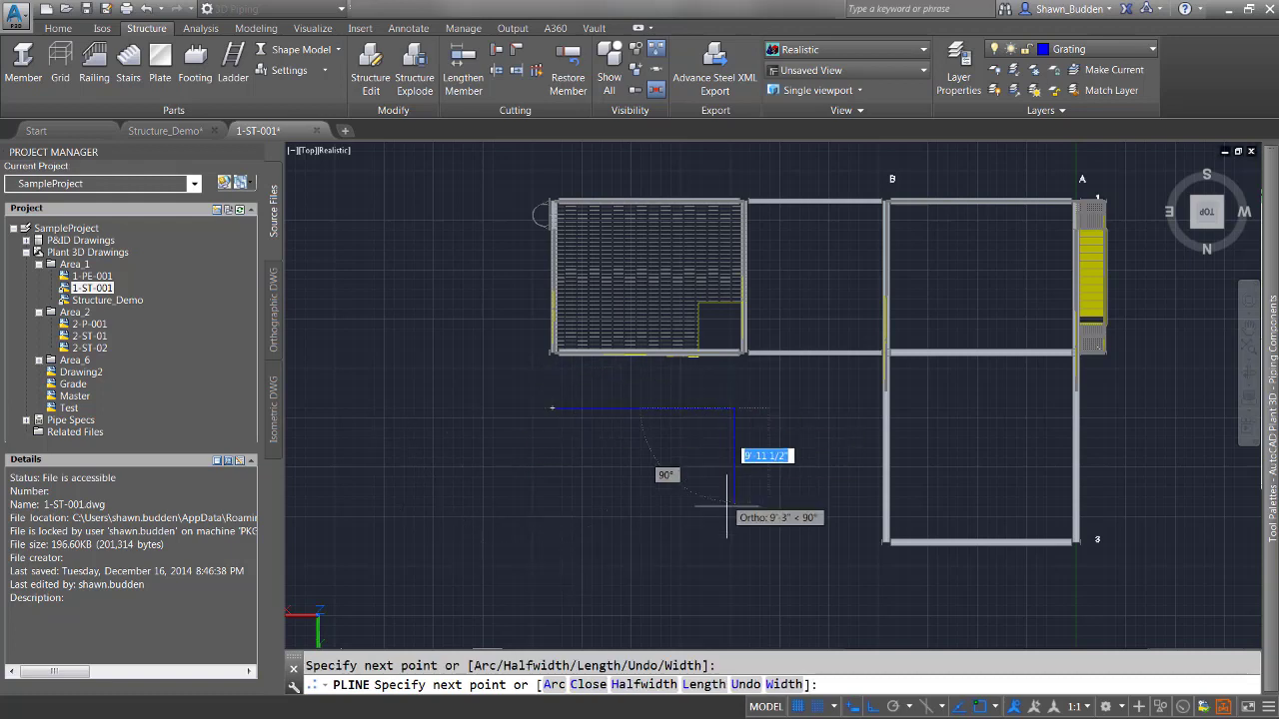
left_click(733, 566)
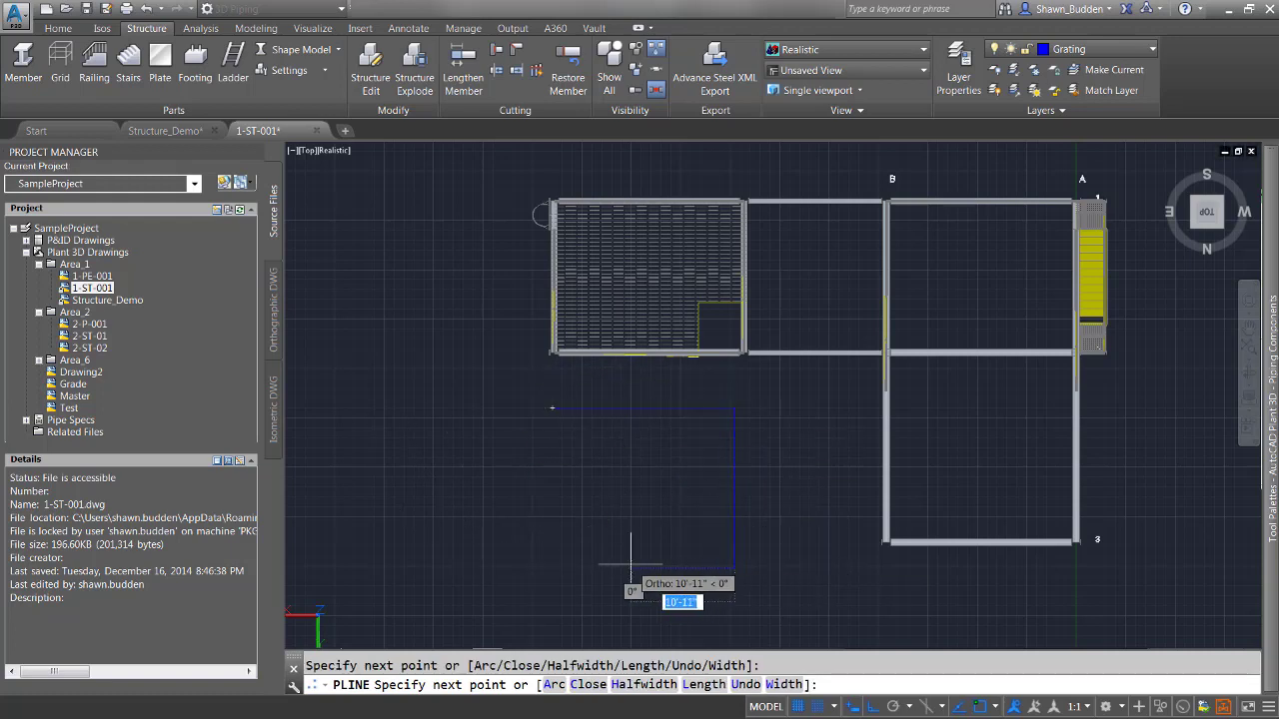
left_click(630, 567)
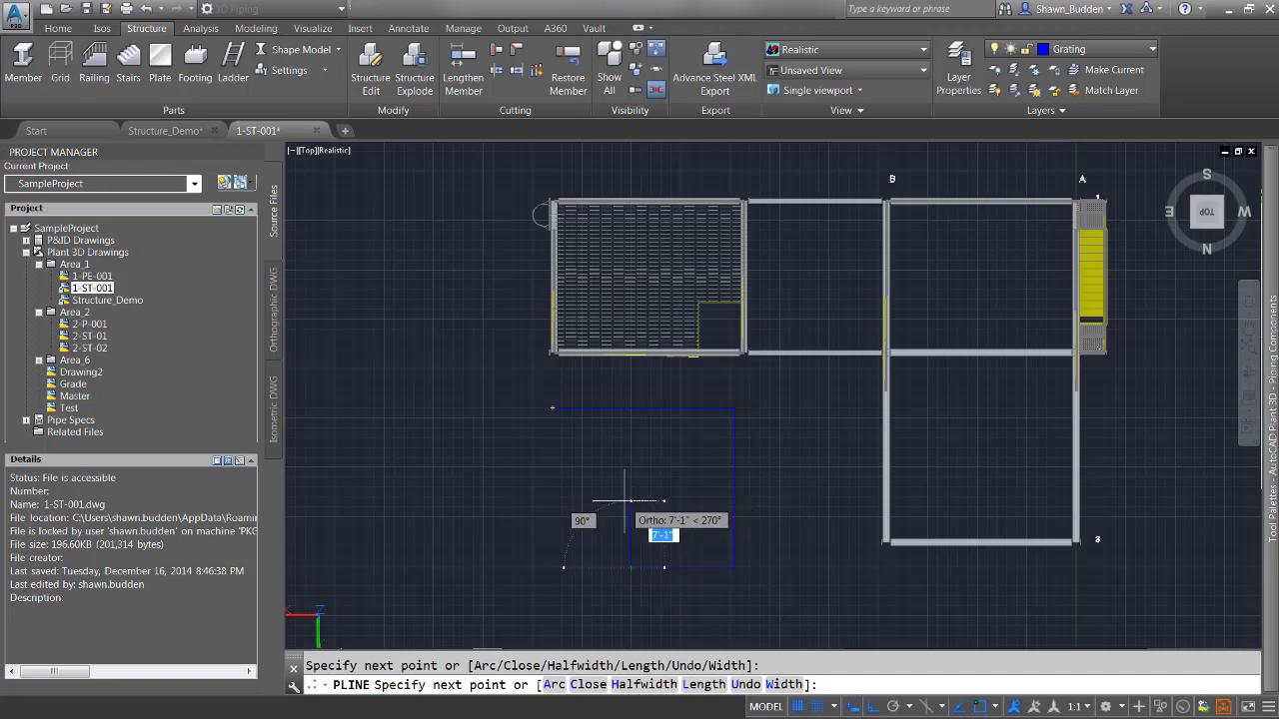
left_click(631, 494)
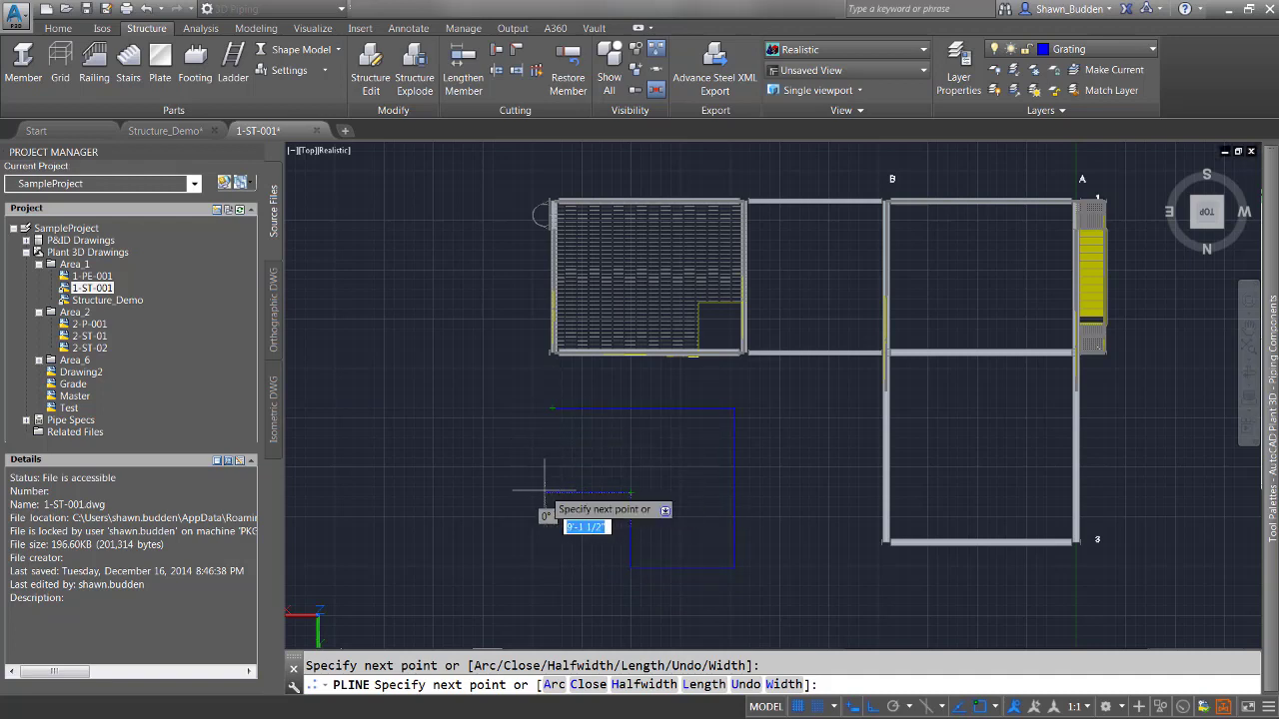
left_click(586, 493)
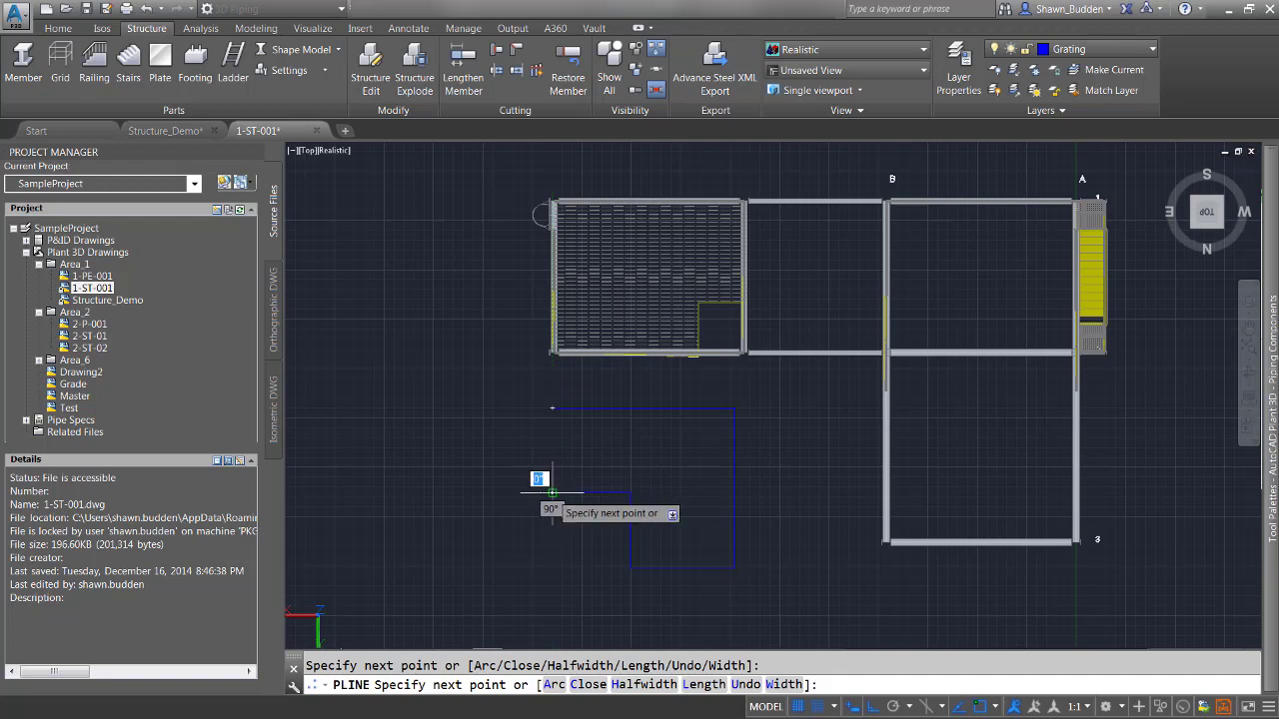
left_click(552, 411)
right_click(552, 420)
left_click(589, 429)
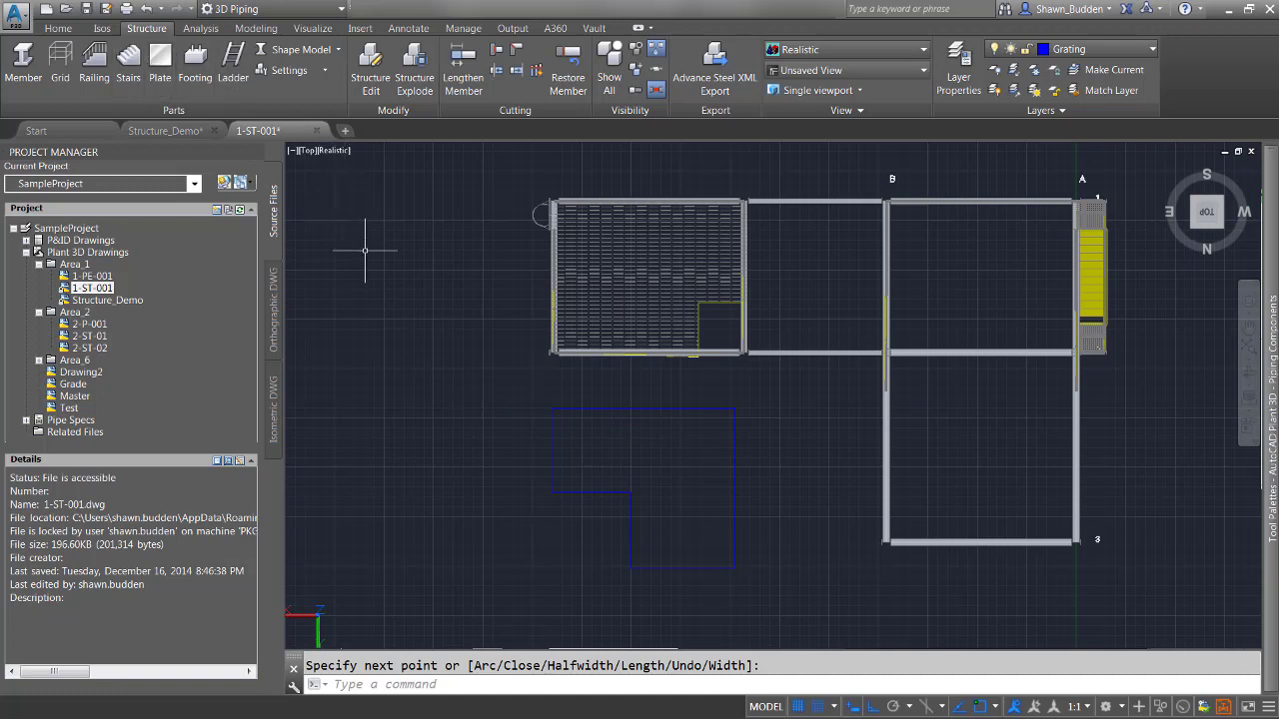
- Draw a separate rectangle to the left with RECTANG by two opposite corners
type("rec")
key("Return")
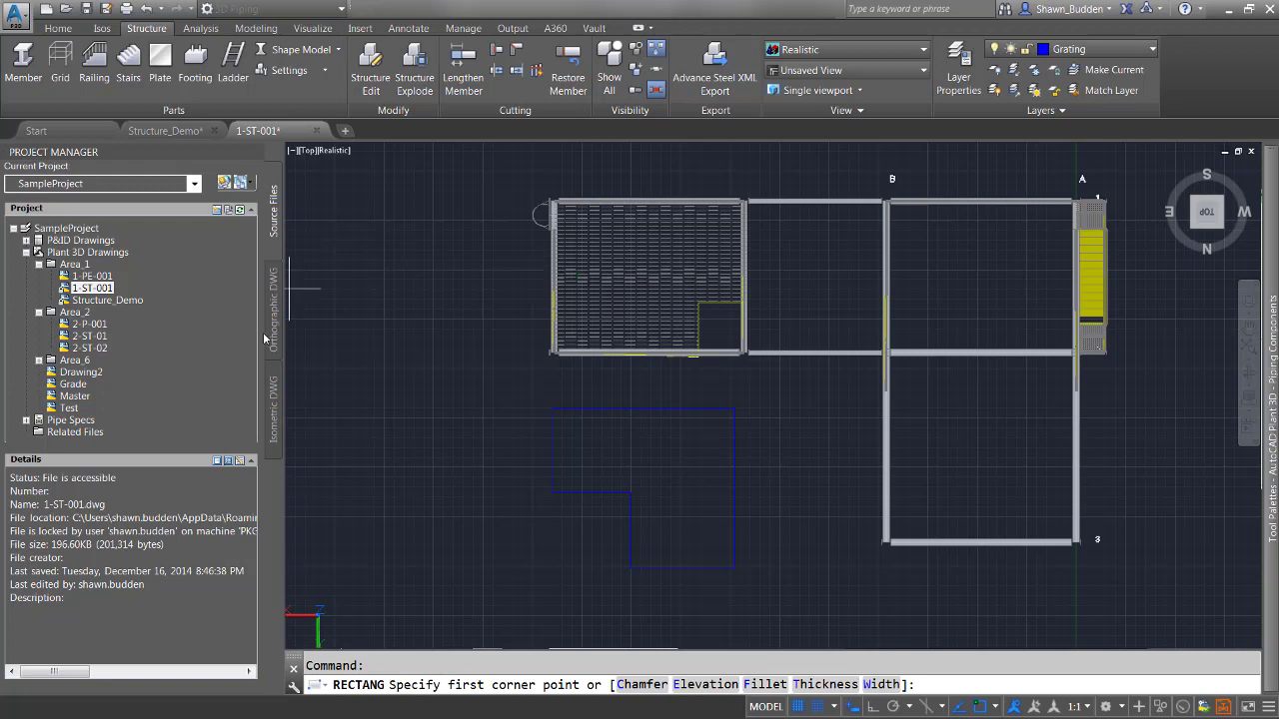
left_click(371, 331)
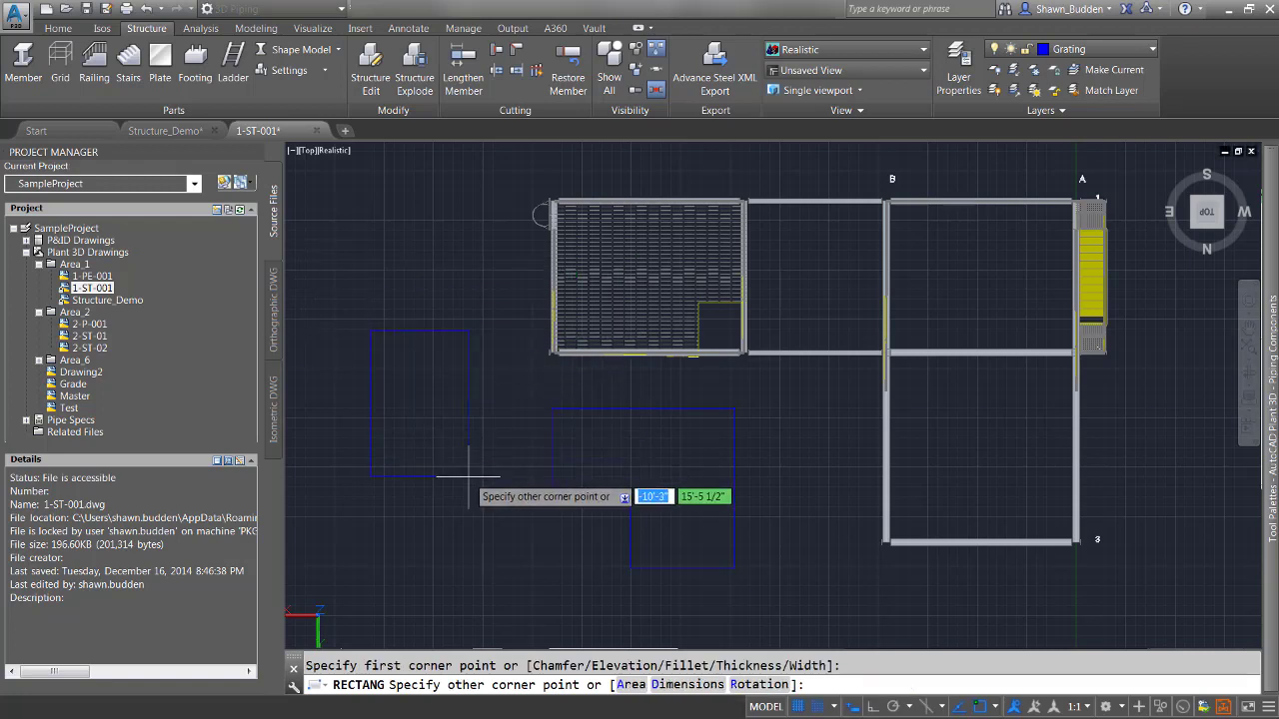
left_click(467, 476)
right_click(471, 473)
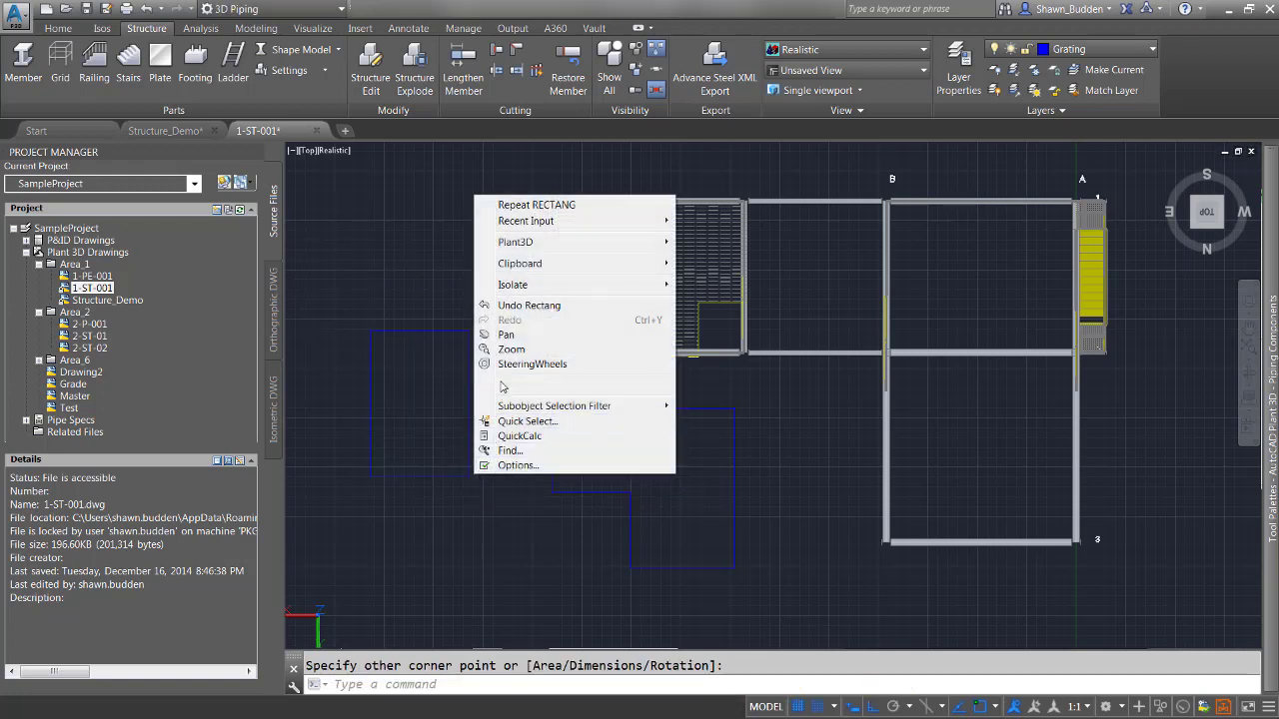
left_click(727, 414)
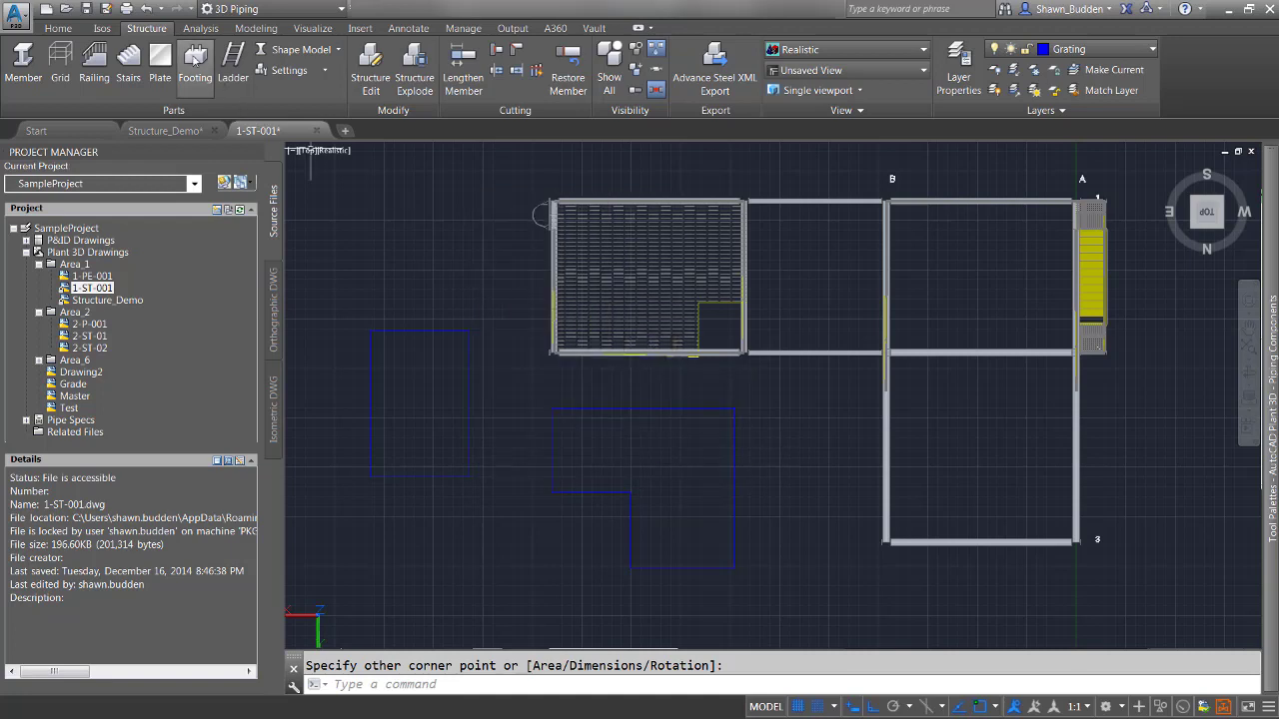
- Create Grating plates 2" thick from the existing rectangle and L-shaped polylines
left_click(165, 58)
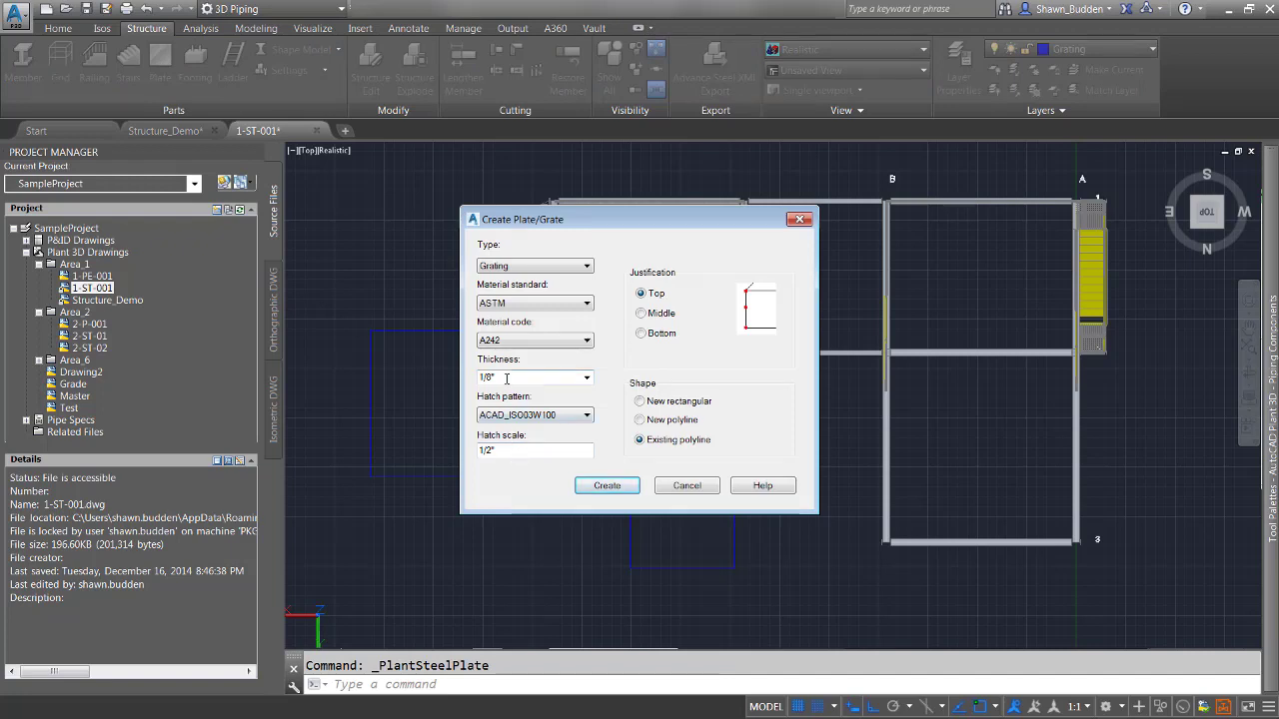
left_click(588, 380)
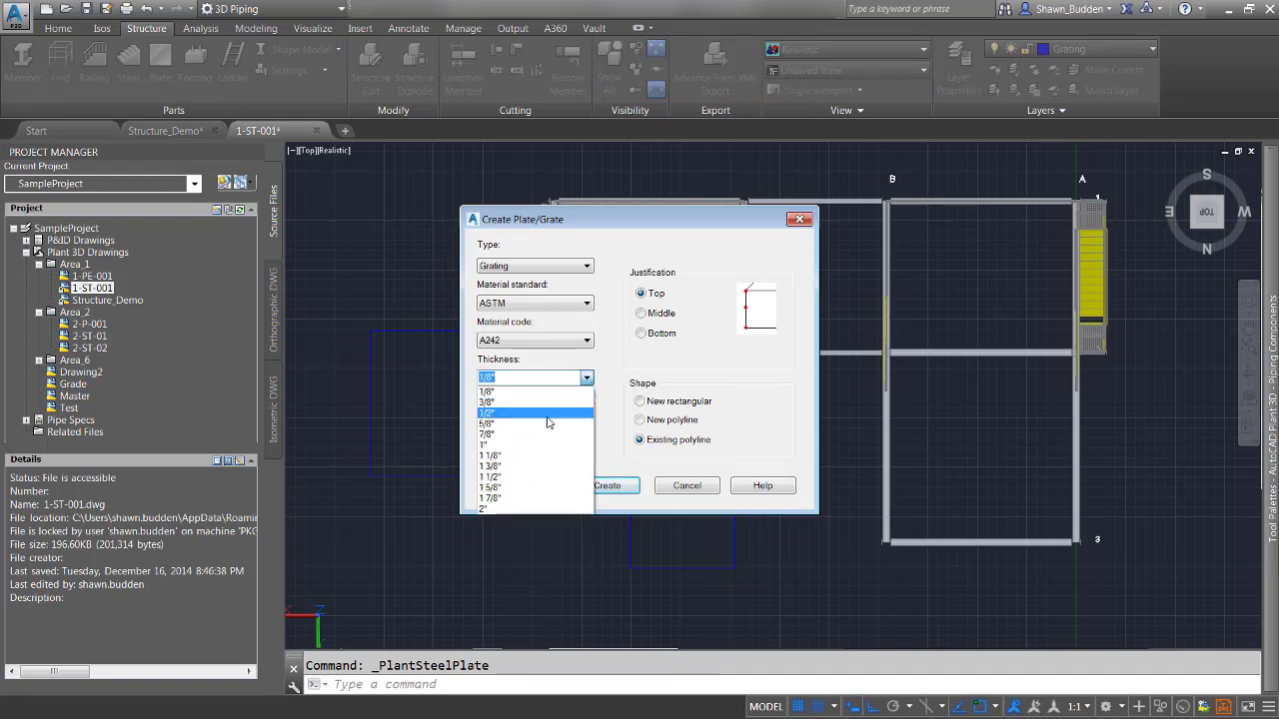
left_click(490, 510)
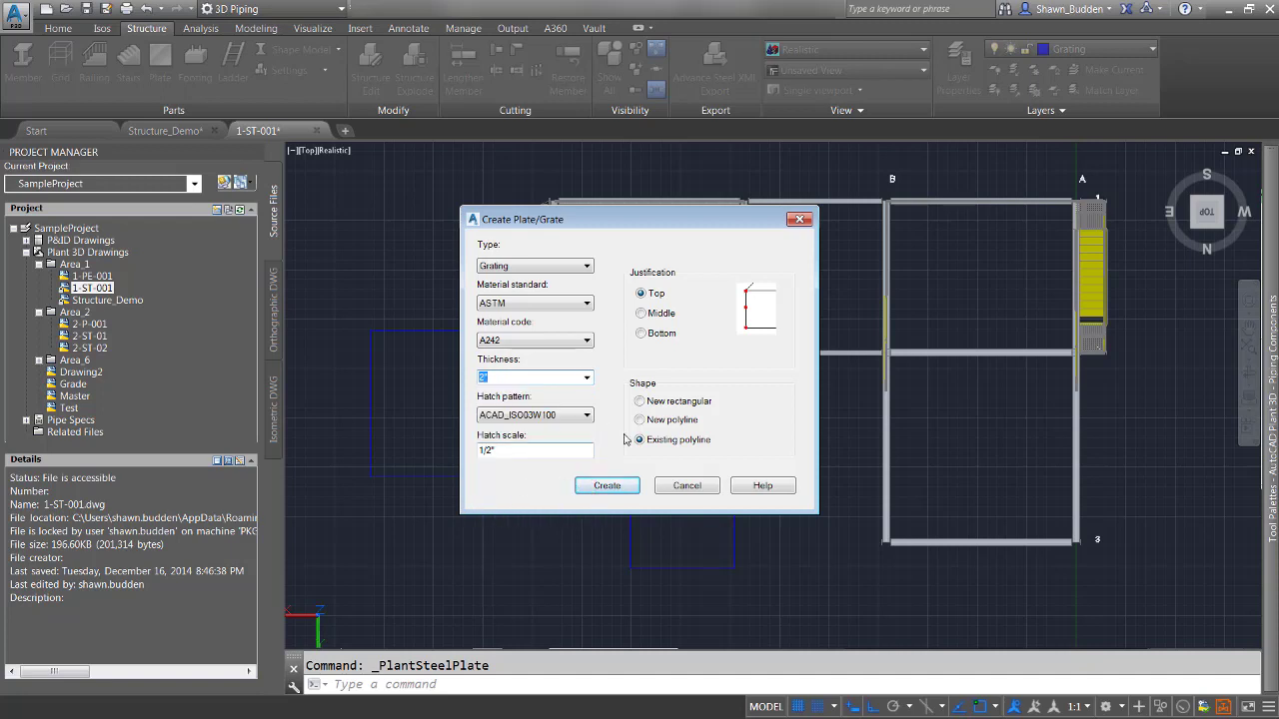
left_click(591, 487)
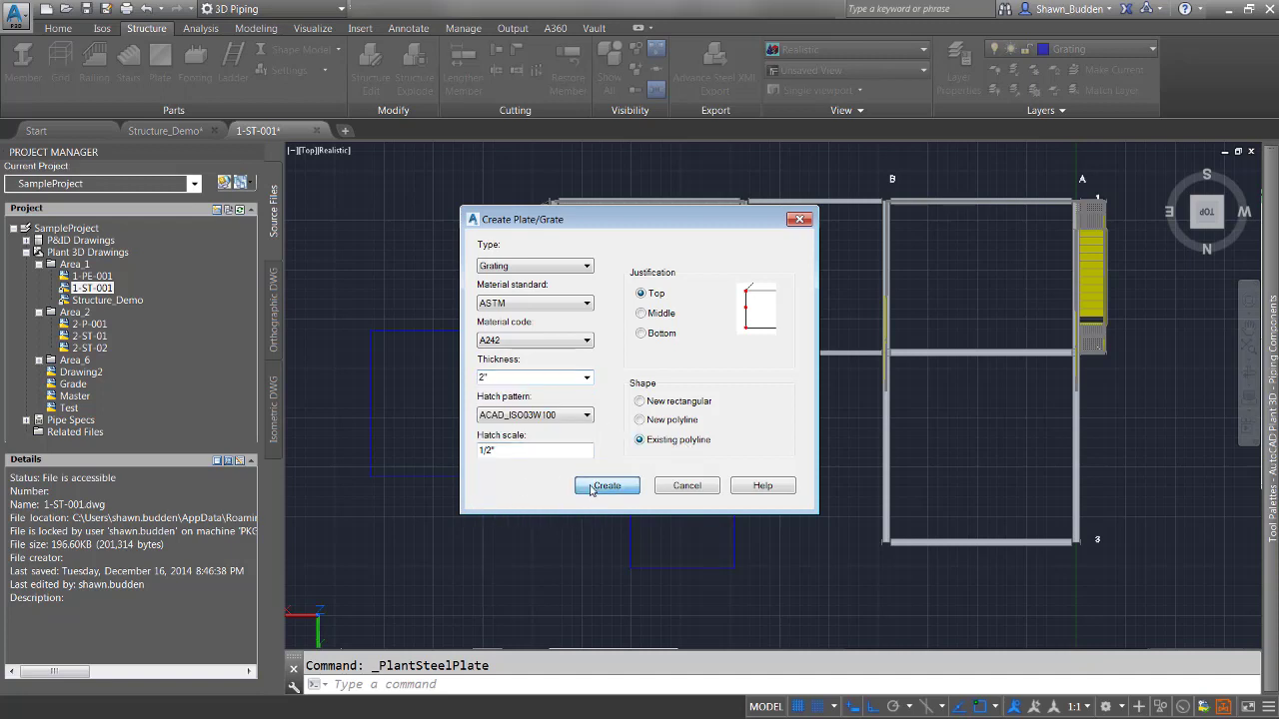
left_click(425, 331)
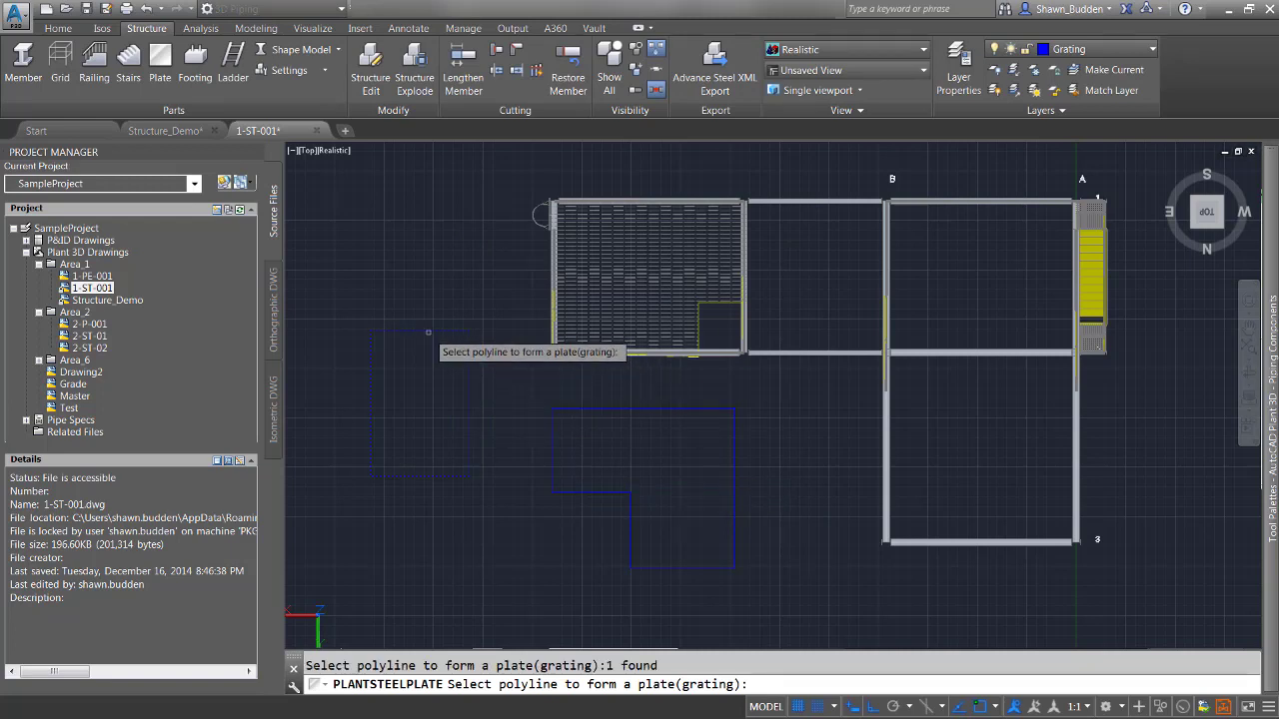
left_click(592, 409)
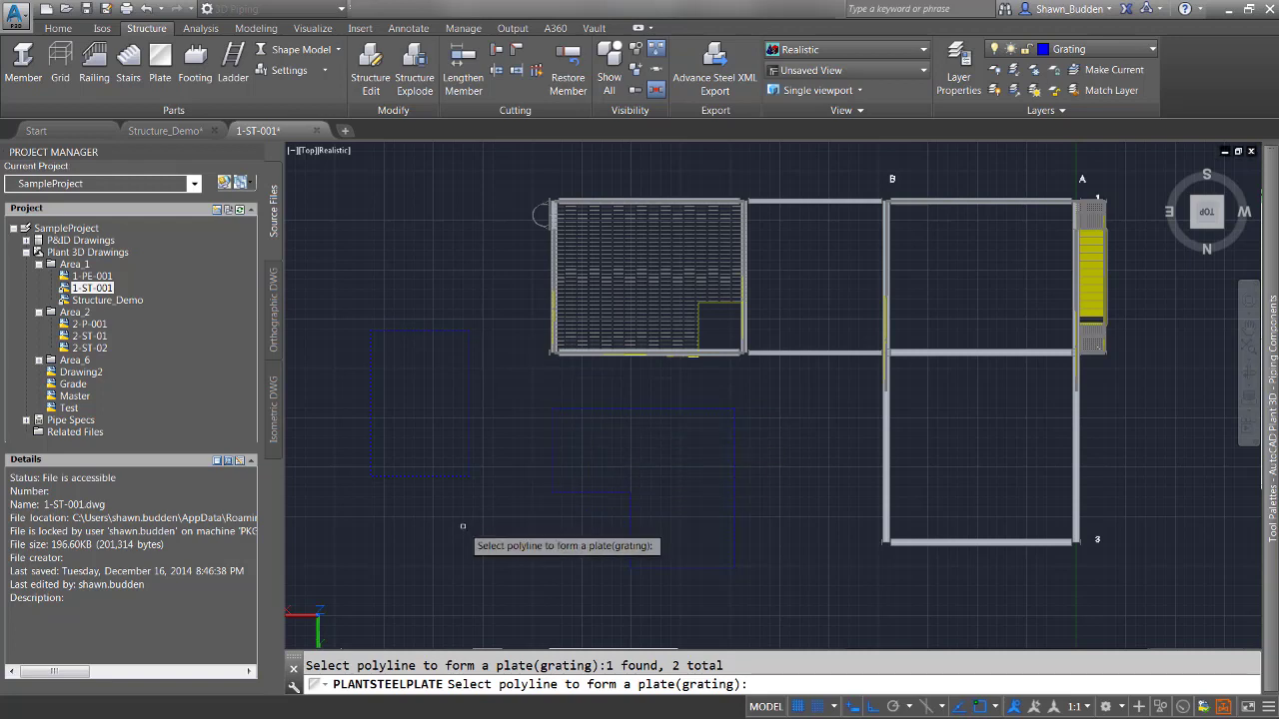
key("Return")
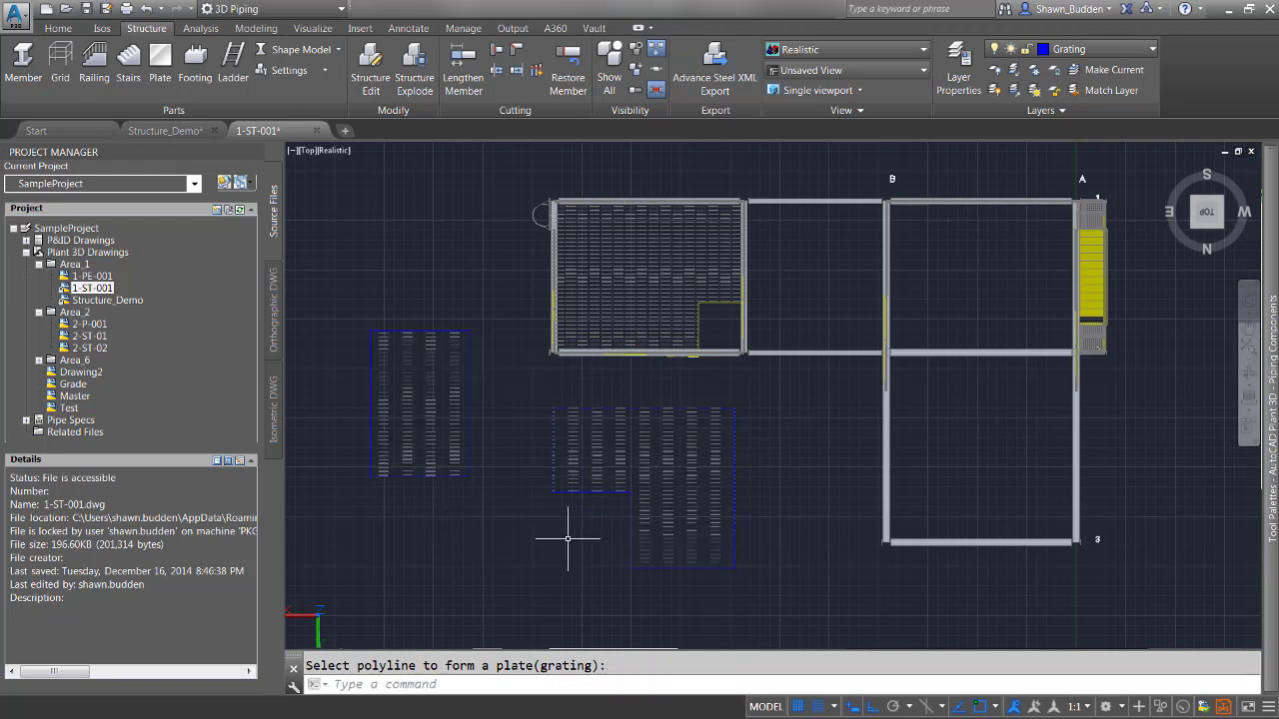
- Orbit into an isometric 3D view and zoom to inspect the two new gratings
middle_click_drag(765, 590, 752, 480, "shift")
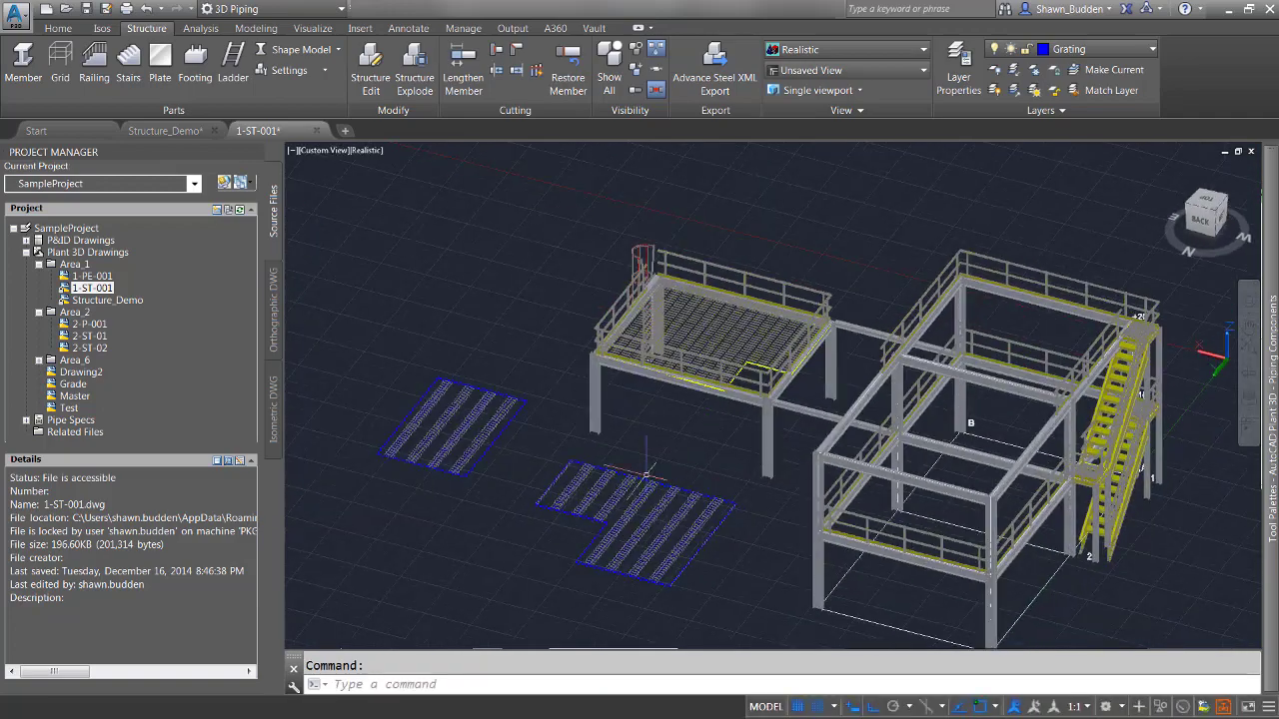
scroll(505, 455, "down", 2)
scroll(510, 453, "up", 4)
scroll(512, 447, "up", 1)
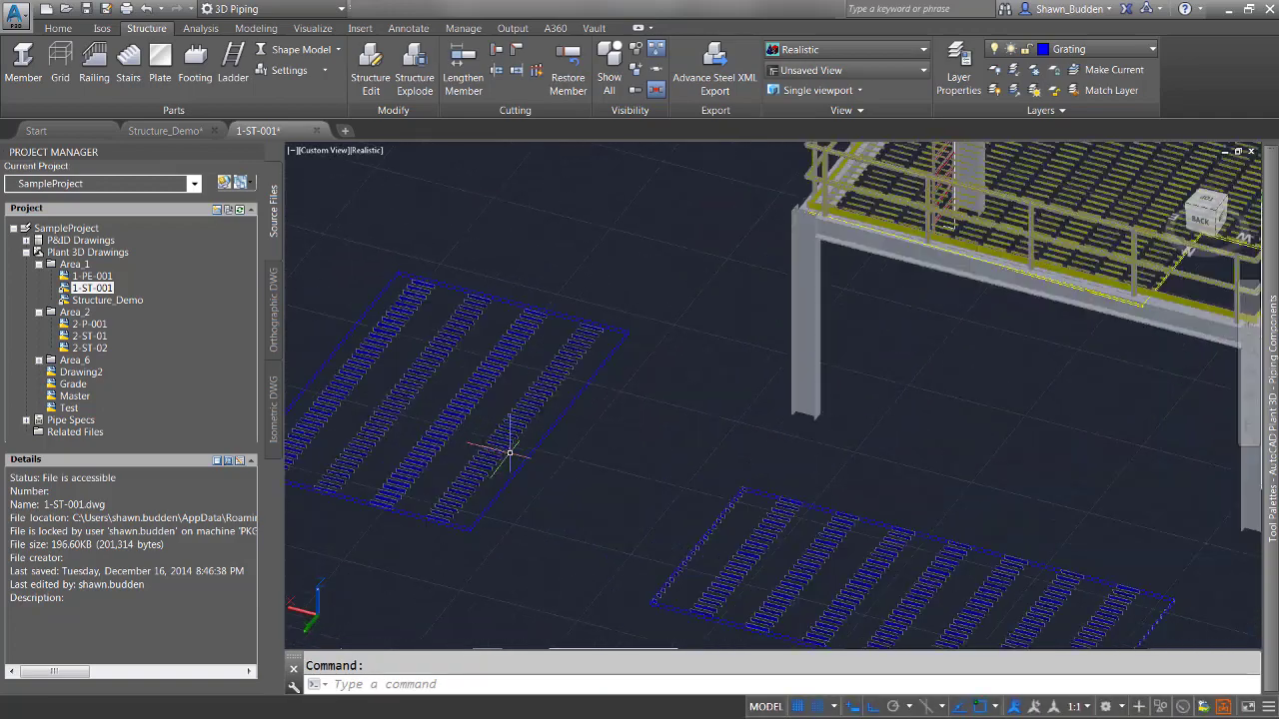
scroll(509, 445, "down", 4)
mouse_move(489, 400)
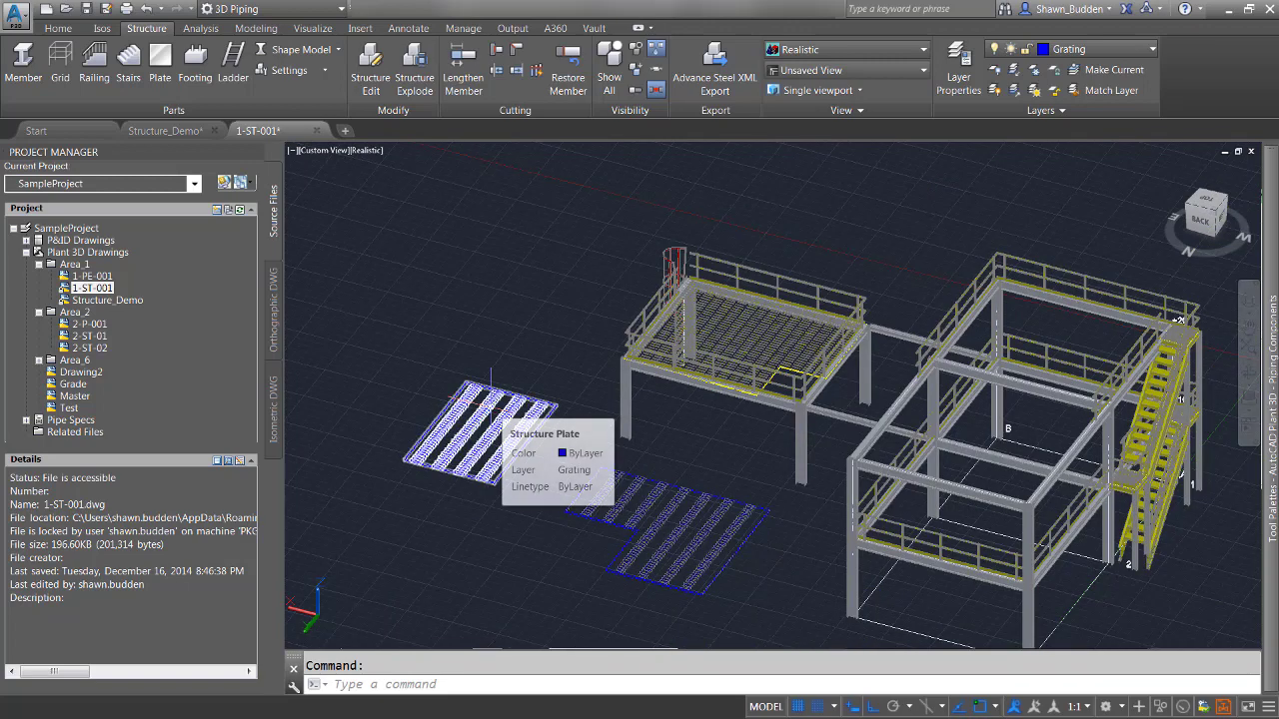